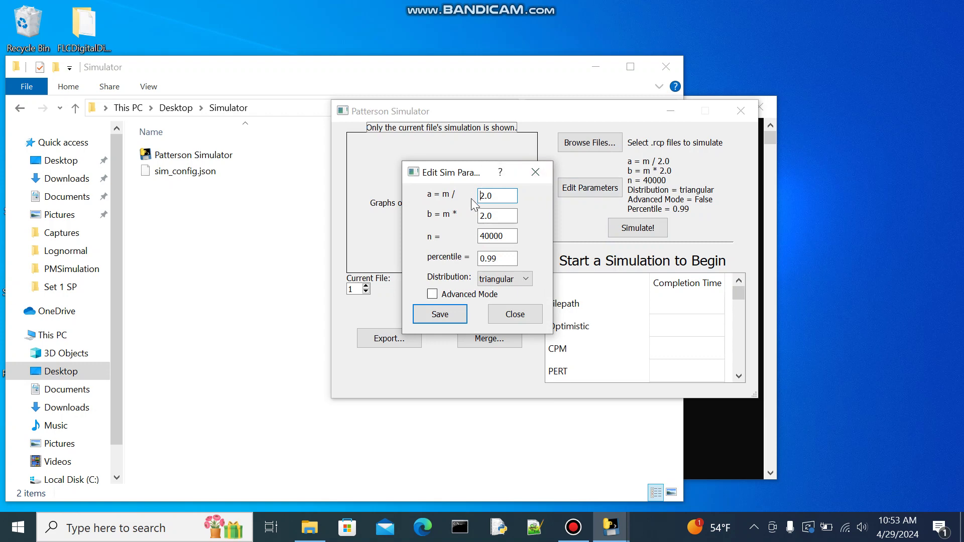
Review the distribution options, keep triangular selected, and save the simulation parameters with percentile 0.99
{"action": "left_click_drag", "start_coordinate": [488, 181], "coordinate": [506, 169]}
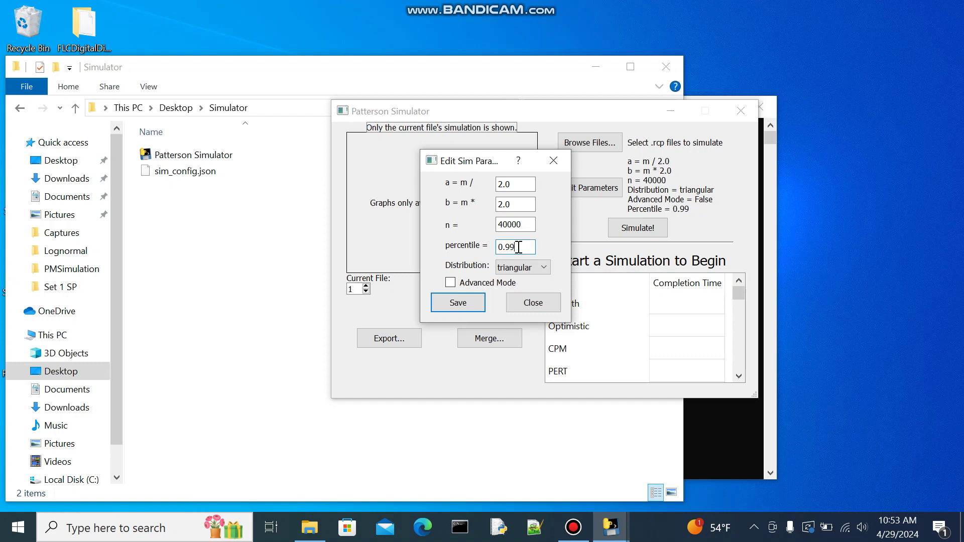
{"action": "left_click_drag", "start_coordinate": [520, 246], "coordinate": [500, 249]}
{"action": "left_click", "coordinate": [541, 271]}
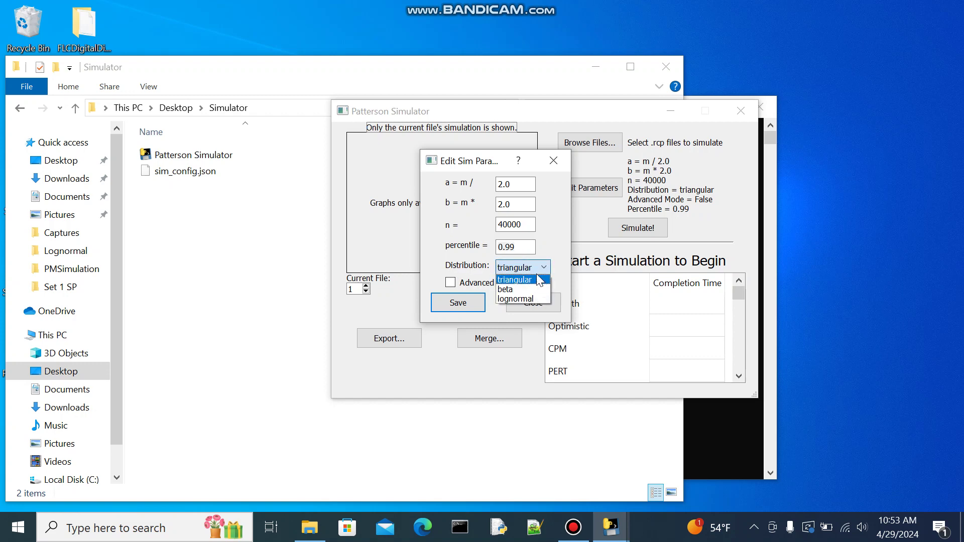
{"action": "left_click", "coordinate": [538, 269]}
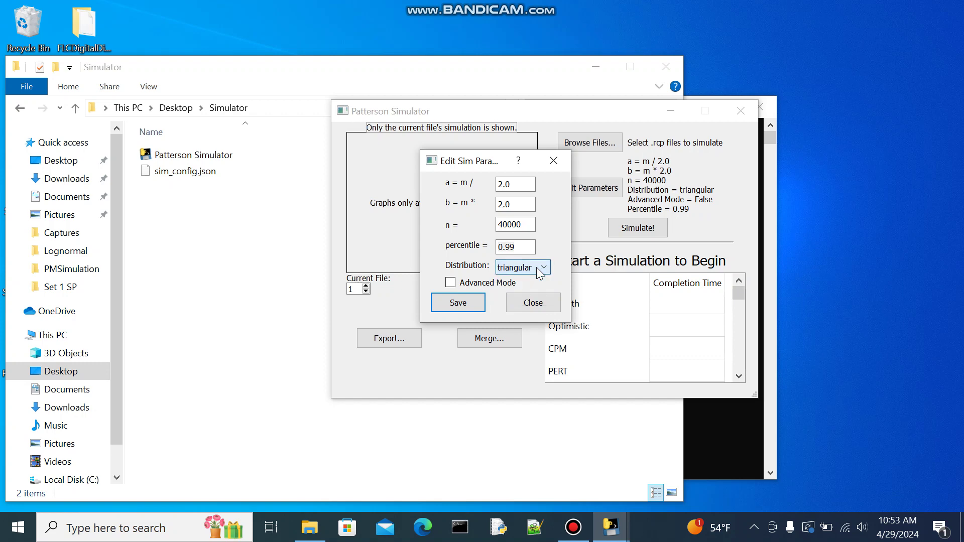
{"action": "left_click", "coordinate": [459, 303]}
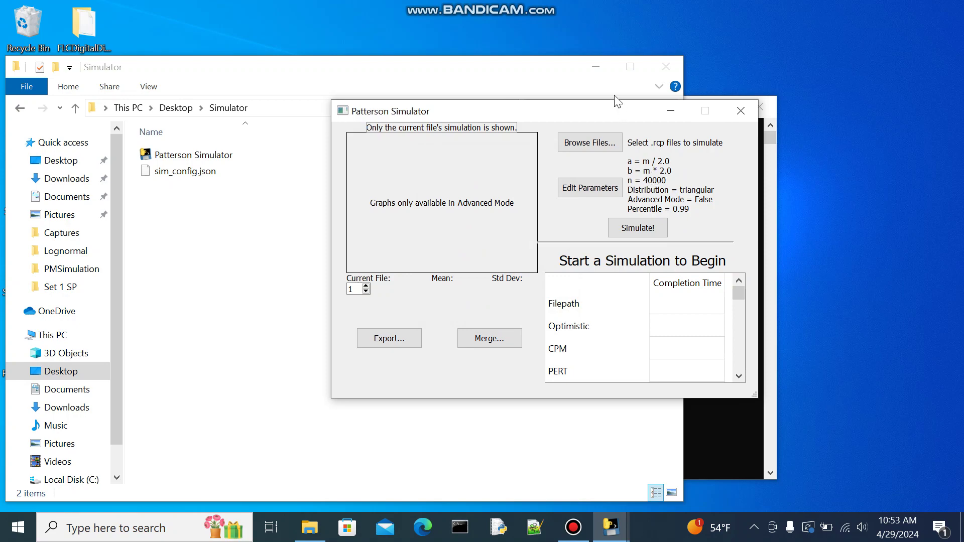
Load EV1.rcp through EV5.rcp from the Set 1 SP folder inside Desktop > SimulationProgram > MT30
{"action": "left_click", "coordinate": [587, 147]}
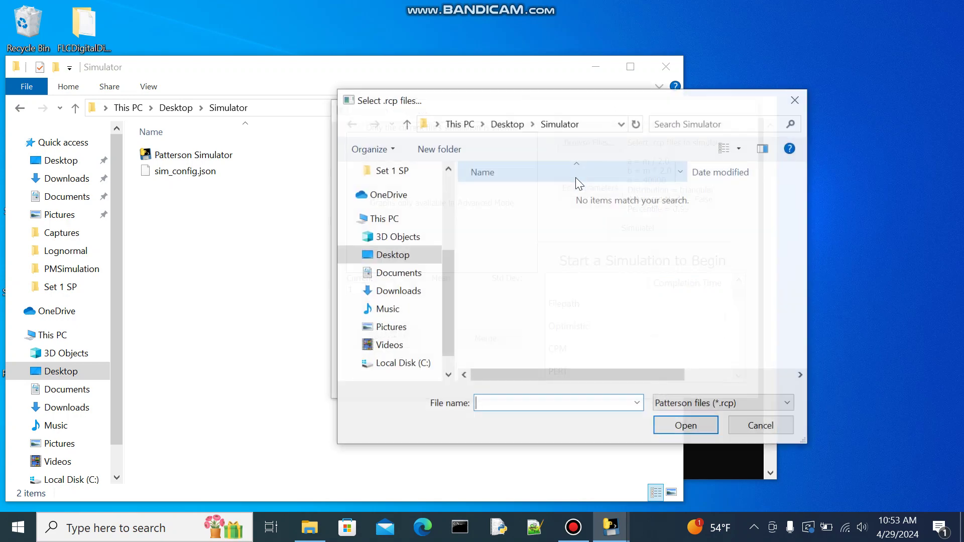
{"action": "left_click", "coordinate": [518, 132]}
{"action": "double_click", "coordinate": [522, 227]}
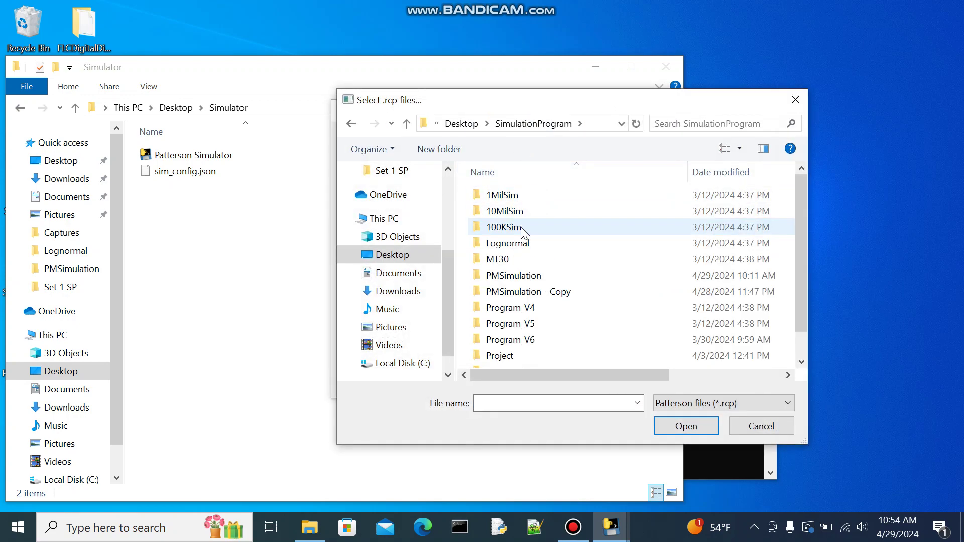
{"action": "double_click", "coordinate": [522, 260]}
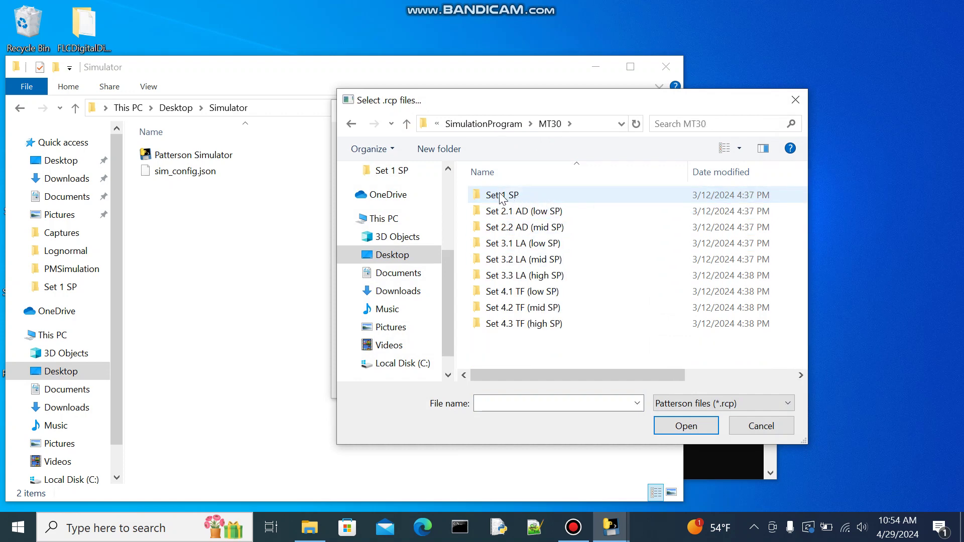
{"action": "double_click", "coordinate": [508, 196]}
{"action": "left_click", "coordinate": [509, 198]}
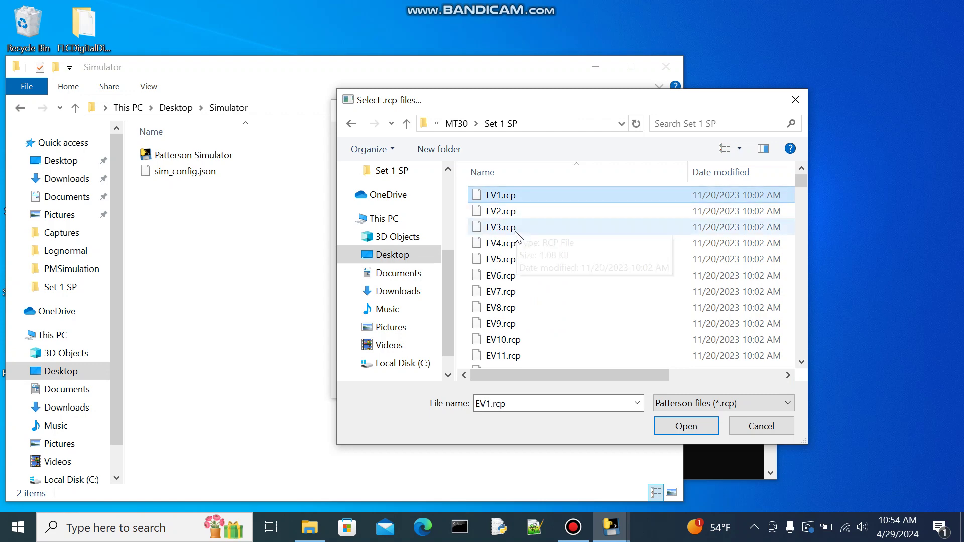
{"action": "left_click", "coordinate": [513, 260], "text": "shift"}
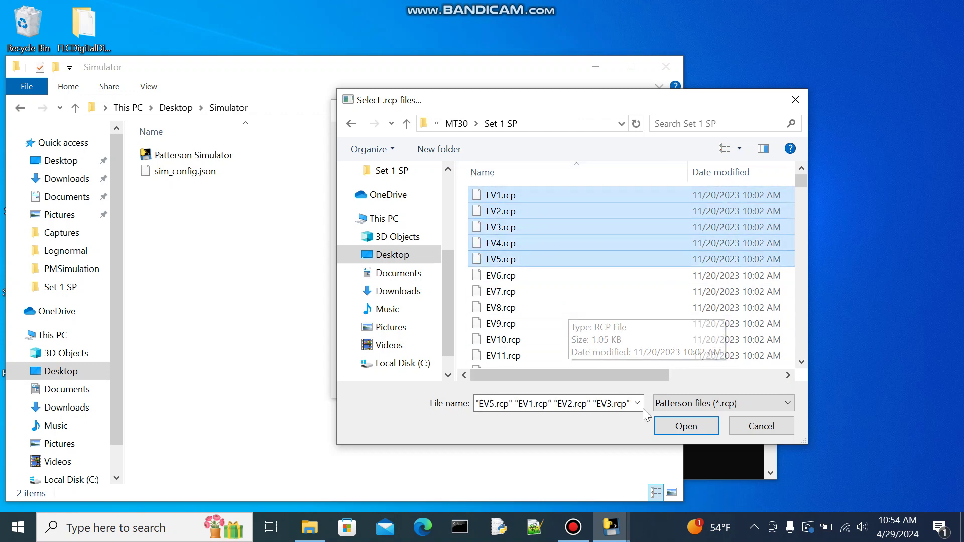
{"action": "left_click", "coordinate": [676, 426]}
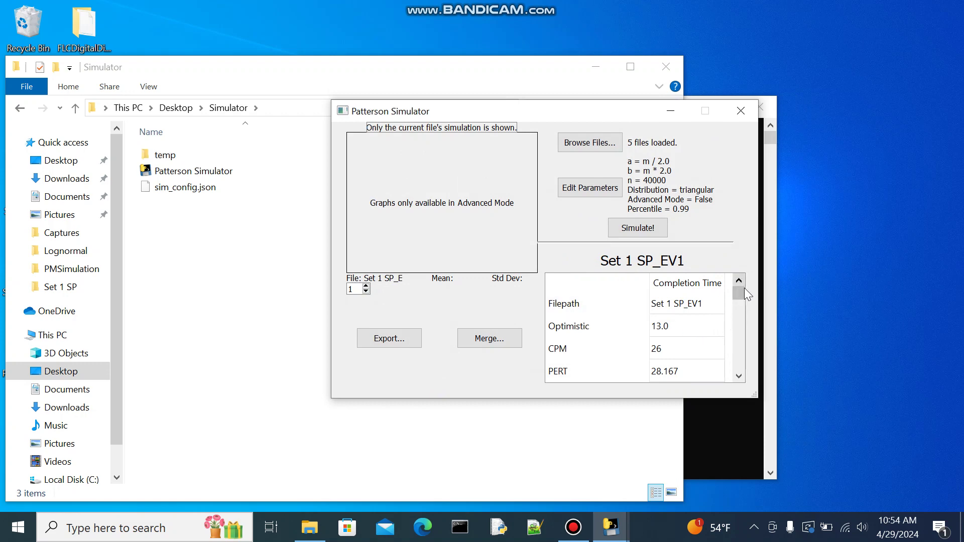
Examine the completion time table of Set 1 SP_EV1, including its Sim, Lognormal, BB/2 and PERT rows
{"action": "left_click_drag", "start_coordinate": [742, 293], "coordinate": [745, 337]}
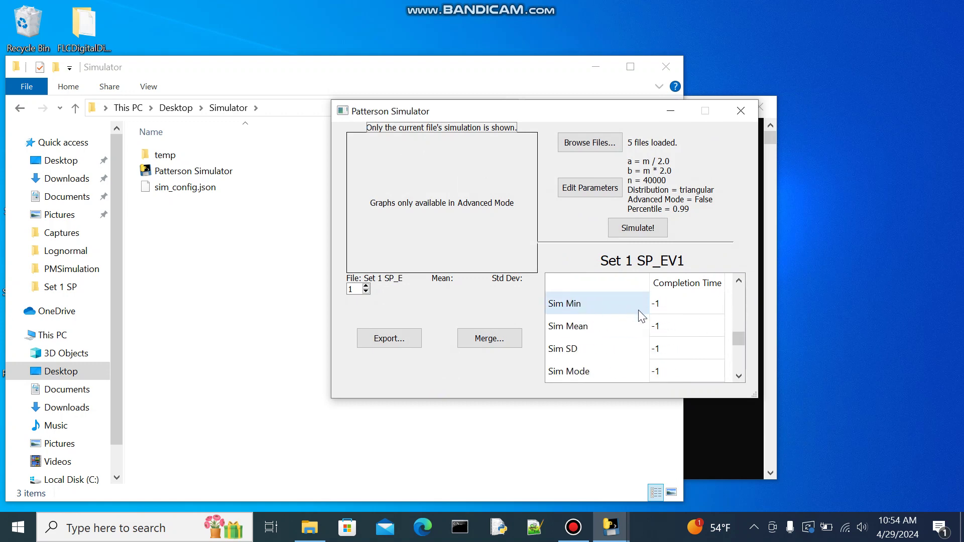
{"action": "scroll", "coordinate": [711, 323], "scroll_direction": "up", "scroll_amount": 3}
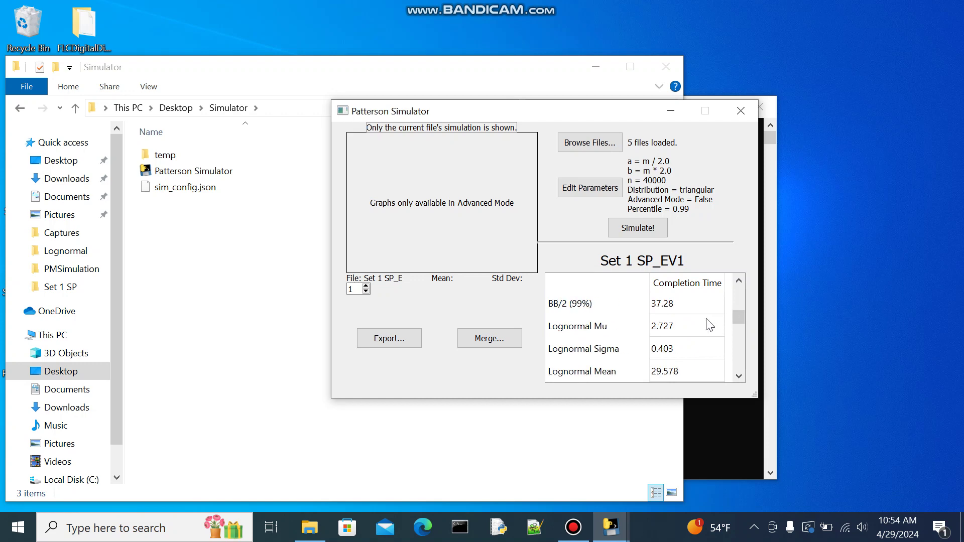
{"action": "scroll", "coordinate": [709, 326], "scroll_direction": "down", "scroll_amount": 3}
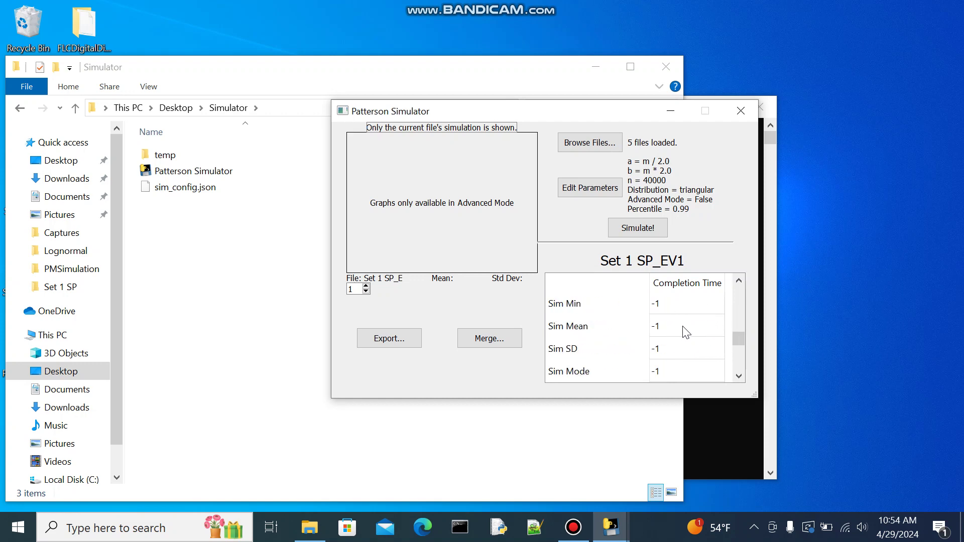
{"action": "scroll", "coordinate": [686, 333], "scroll_direction": "up", "scroll_amount": 2}
{"action": "scroll", "coordinate": [667, 316], "scroll_direction": "up", "scroll_amount": 2}
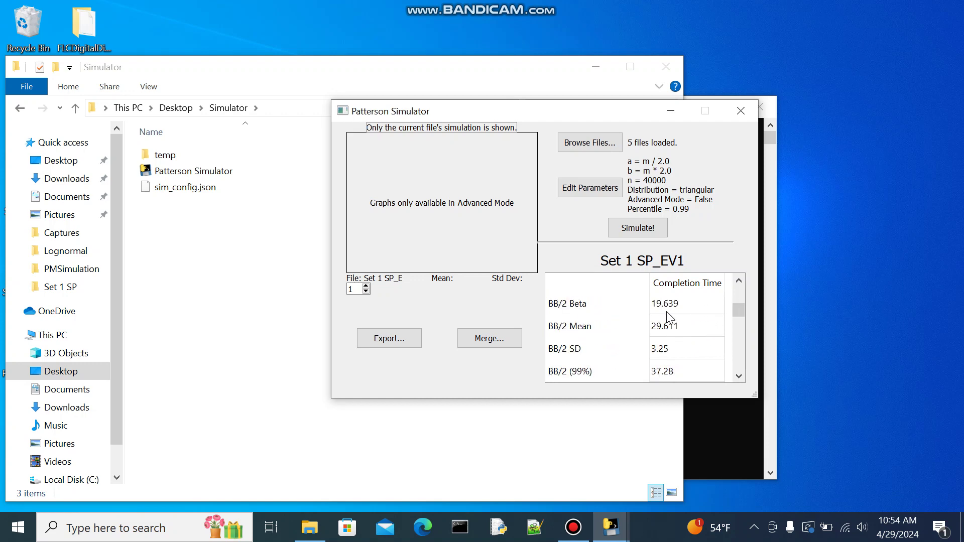
{"action": "scroll", "coordinate": [678, 339], "scroll_direction": "up", "scroll_amount": 3}
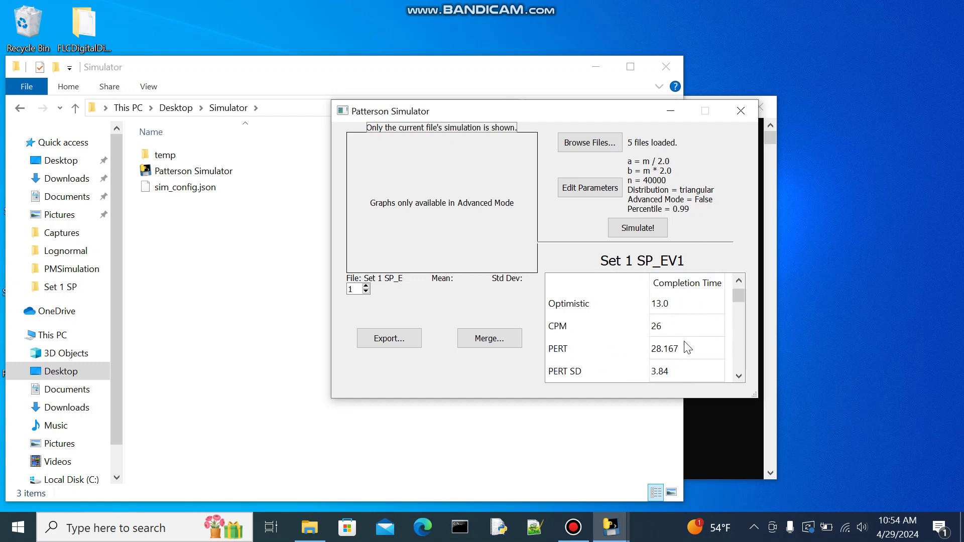
Go through the loaded files one by one, return to file 1, and check its simulation rows
{"action": "left_click", "coordinate": [367, 288]}
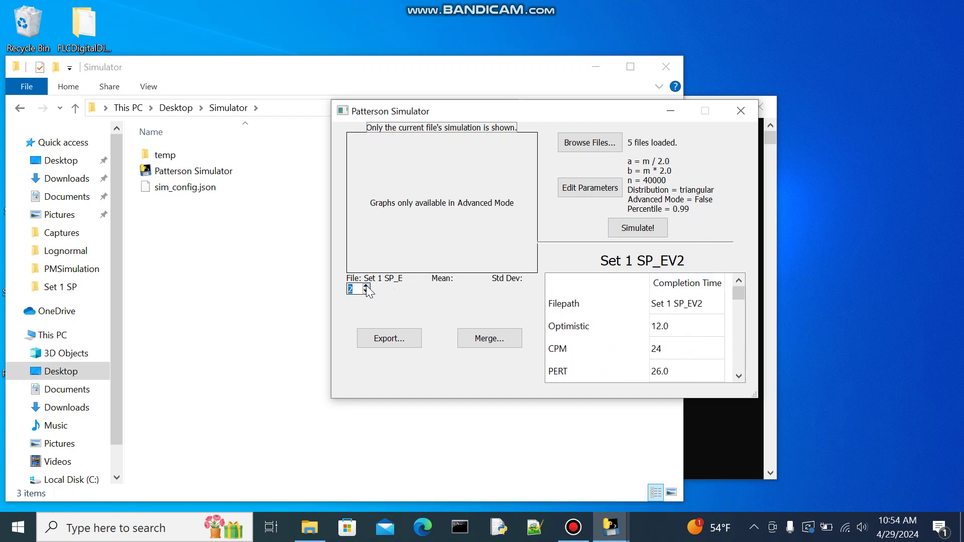
{"action": "left_click", "coordinate": [367, 287]}
{"action": "left_click", "coordinate": [366, 287]}
{"action": "left_click", "coordinate": [365, 287]}
{"action": "left_click", "coordinate": [366, 291]}
{"action": "left_click", "coordinate": [367, 291]}
{"action": "left_click", "coordinate": [366, 291]}
{"action": "left_click", "coordinate": [366, 291]}
{"action": "scroll", "coordinate": [674, 327], "scroll_direction": "down", "scroll_amount": 6}
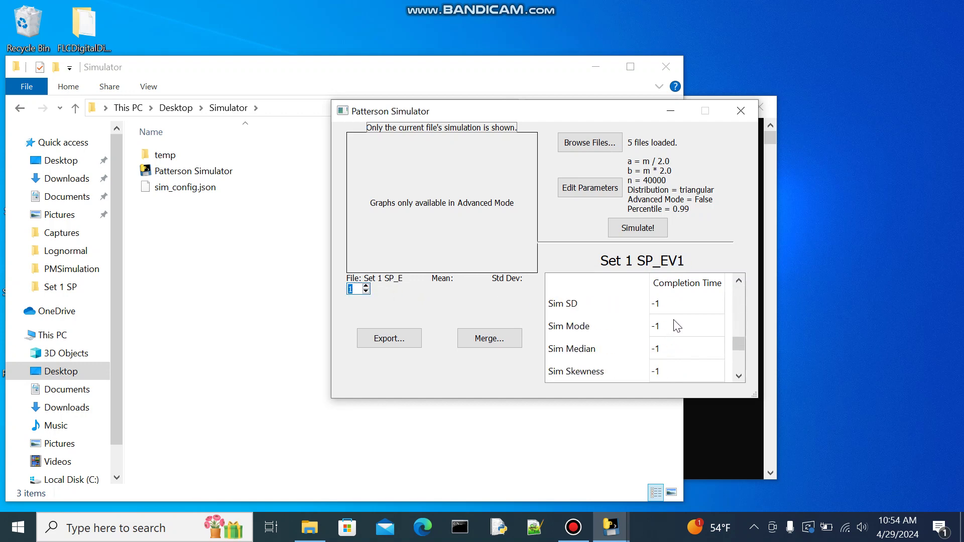
{"action": "scroll", "coordinate": [677, 326], "scroll_direction": "up", "scroll_amount": 6}
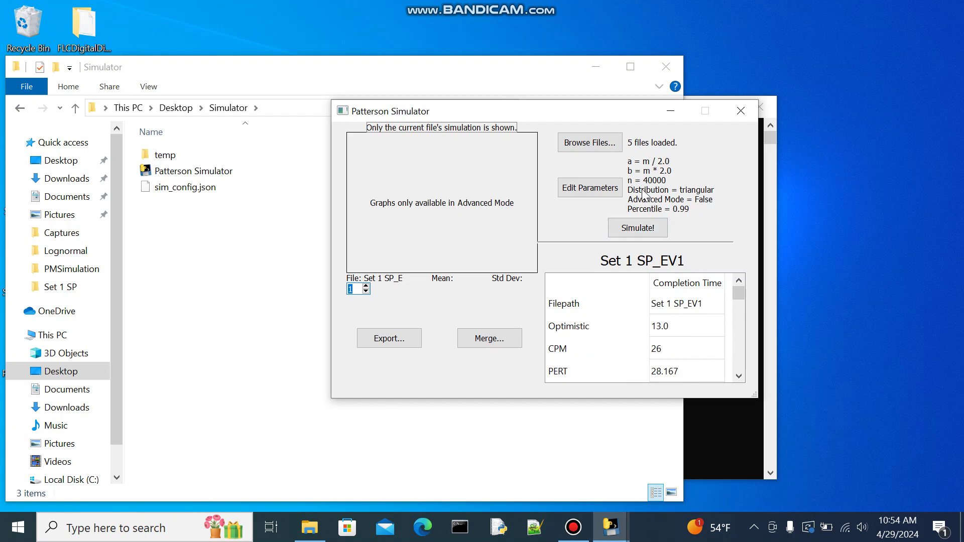
Run the simulation on the loaded files and review the simulated statistics for Set 1 SP_EV1
{"action": "left_click", "coordinate": [639, 230]}
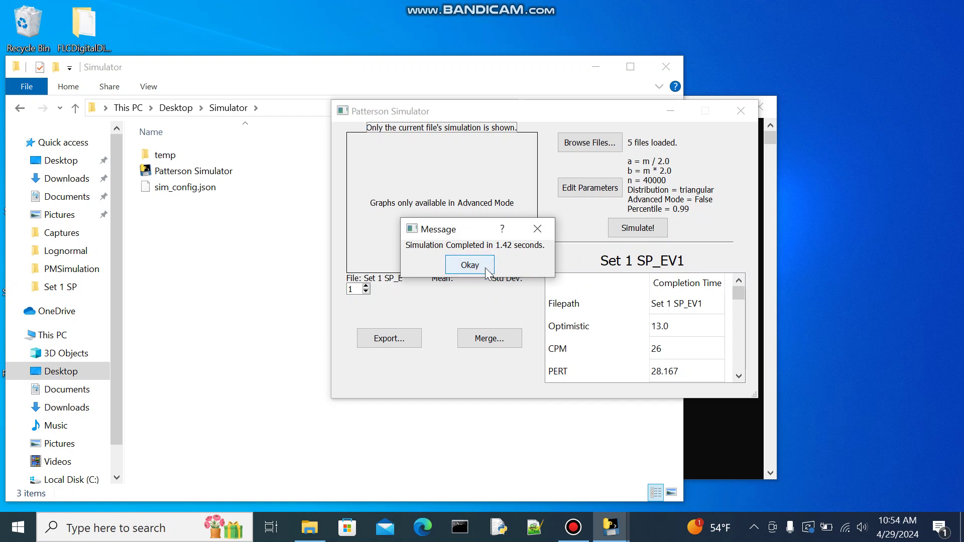
{"action": "left_click", "coordinate": [470, 265]}
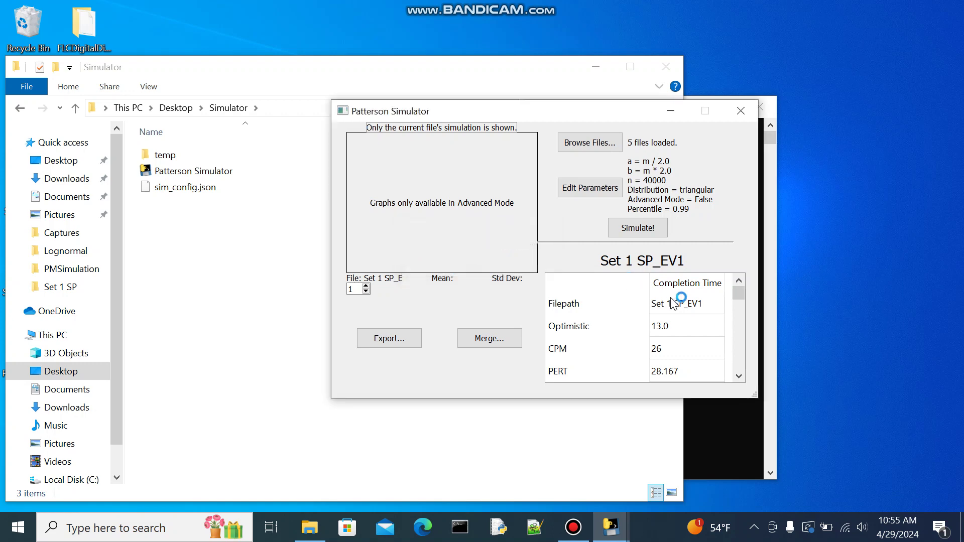
{"action": "left_click_drag", "start_coordinate": [739, 294], "coordinate": [740, 344]}
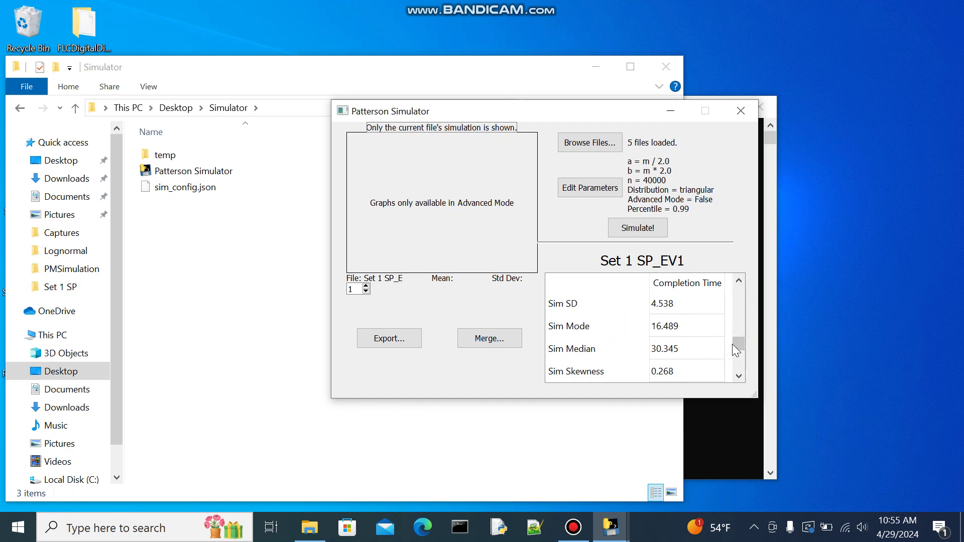
{"action": "left_click_drag", "start_coordinate": [732, 345], "coordinate": [744, 281]}
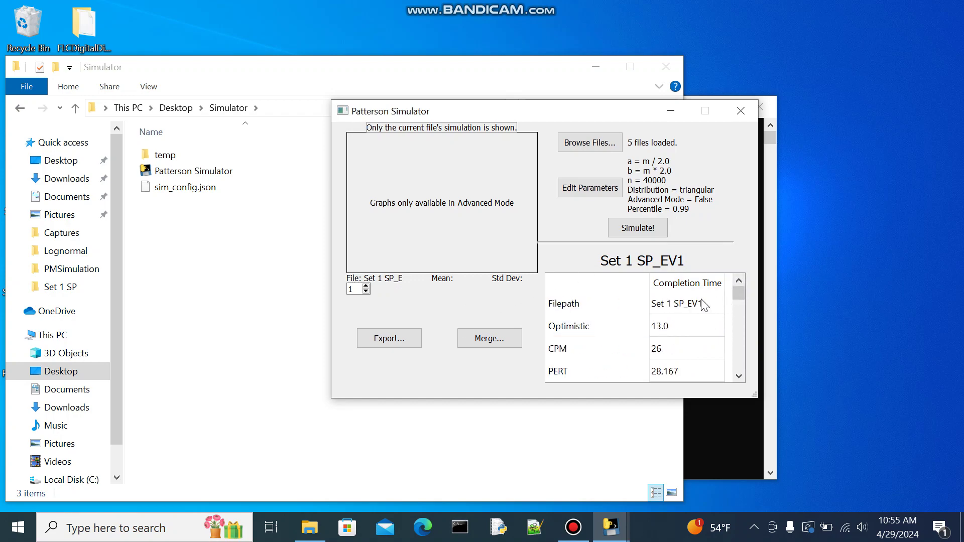
Export the simulation results as a CSV file named example in the Simulator folder
{"action": "left_click", "coordinate": [389, 338]}
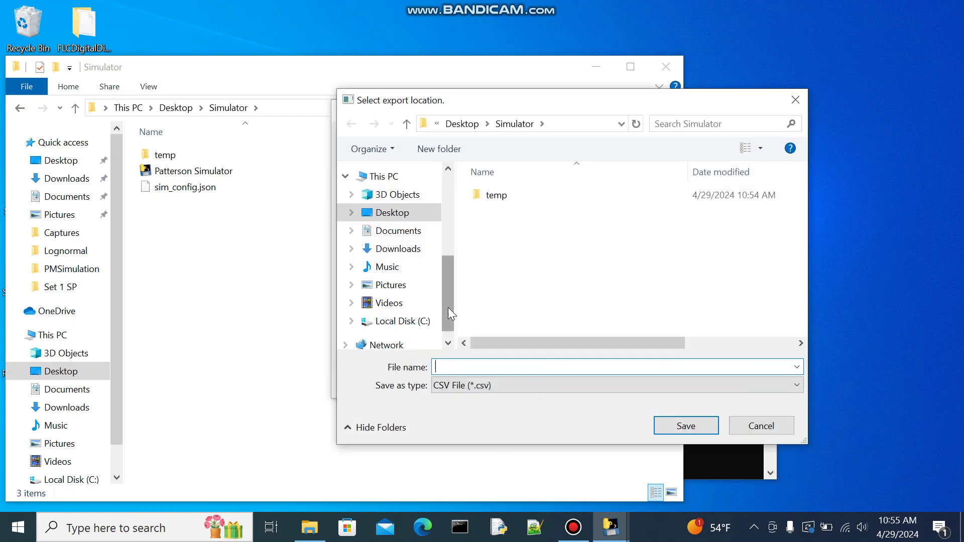
{"action": "type", "text": "example"}
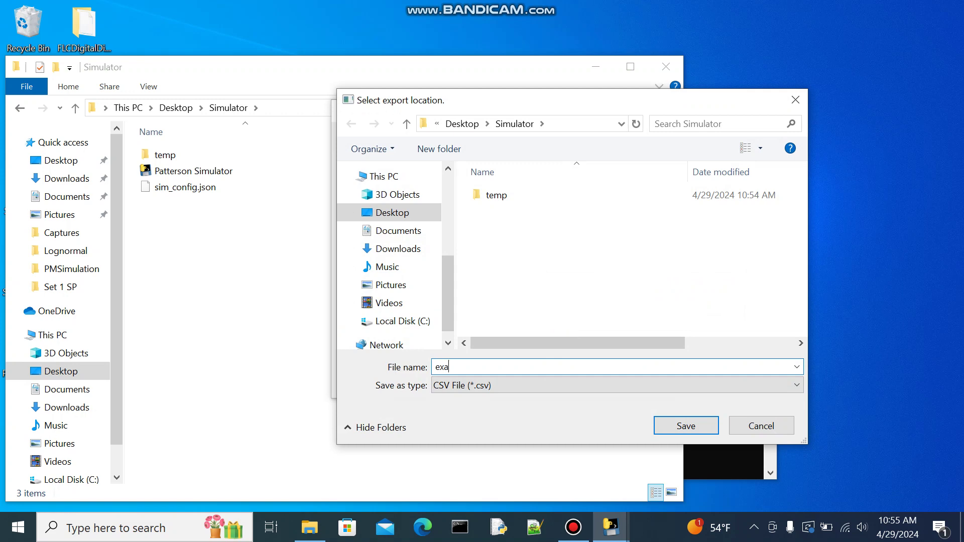
{"action": "left_click", "coordinate": [693, 429]}
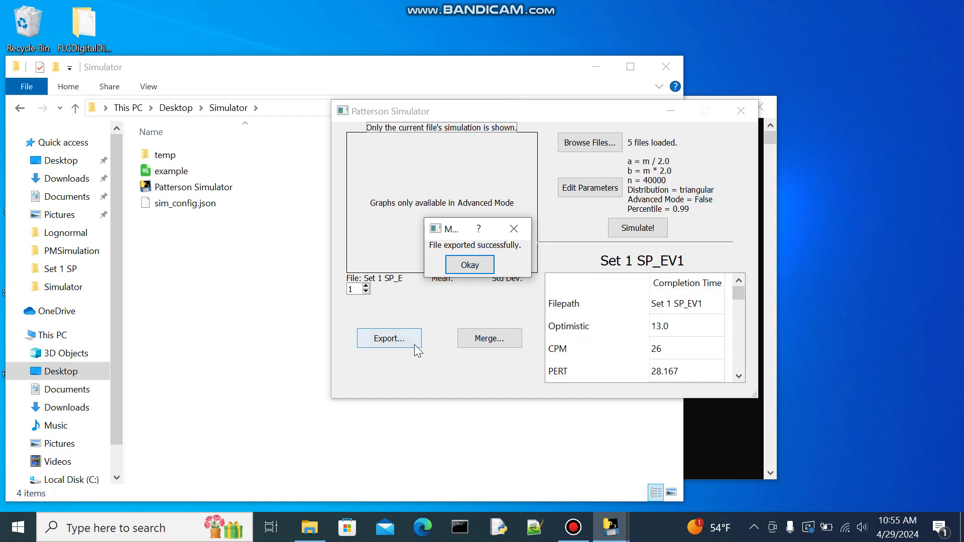
{"action": "left_click", "coordinate": [478, 263]}
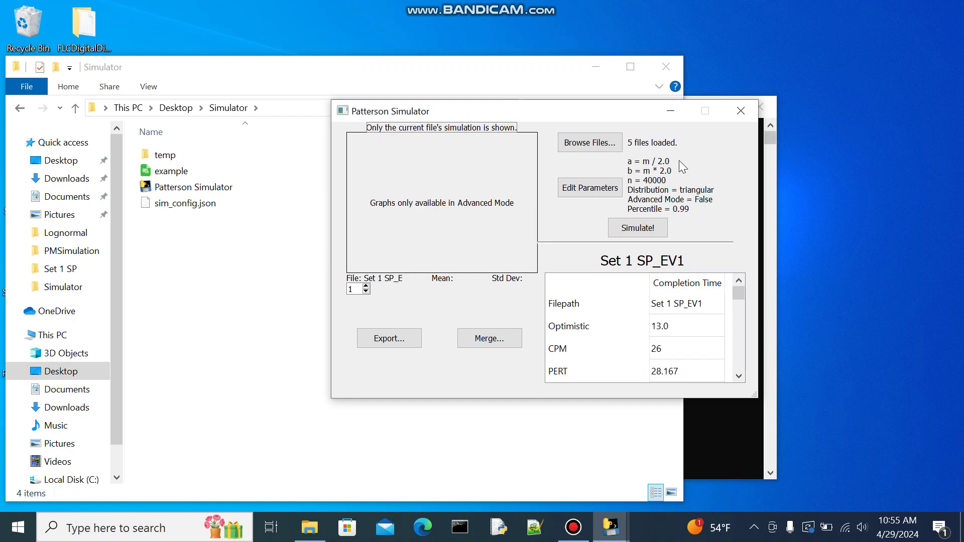
Enable Advanced Mode in the simulation parameters and save them
{"action": "left_click", "coordinate": [595, 190]}
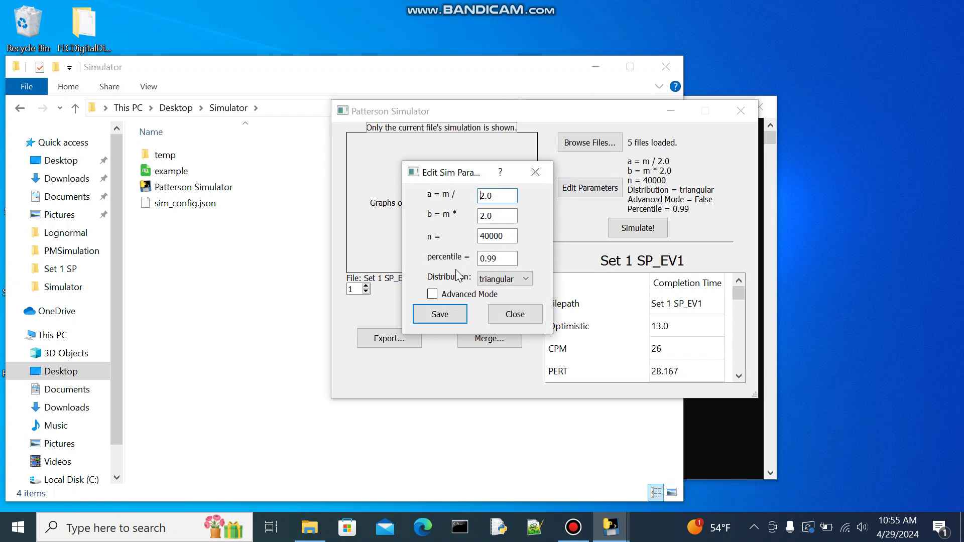
{"action": "left_click", "coordinate": [433, 295]}
{"action": "left_click", "coordinate": [440, 314]}
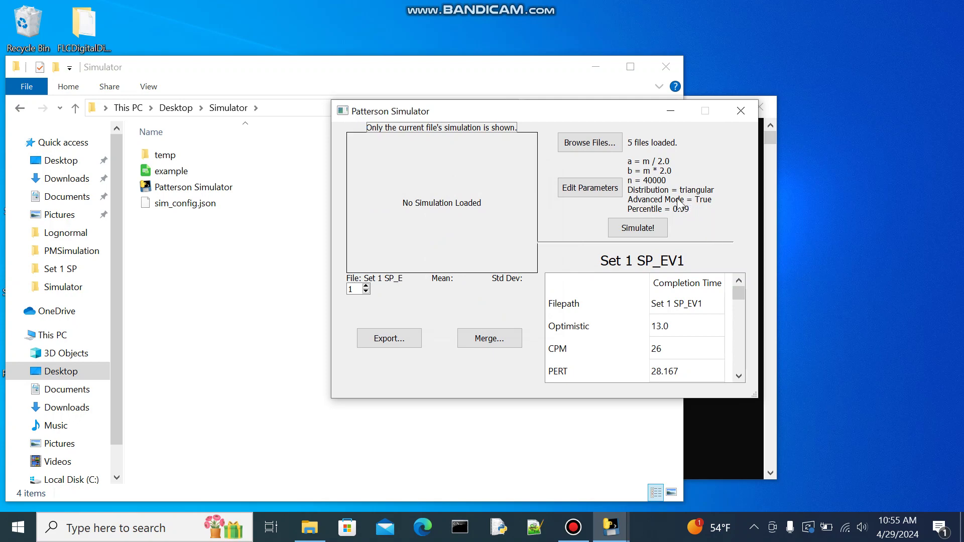
Load EV1.rcp to EV5.rcp from the Set 2.1 AD (low SP) folder inside SimulationProgram's MT30 folder
{"action": "left_click", "coordinate": [602, 149]}
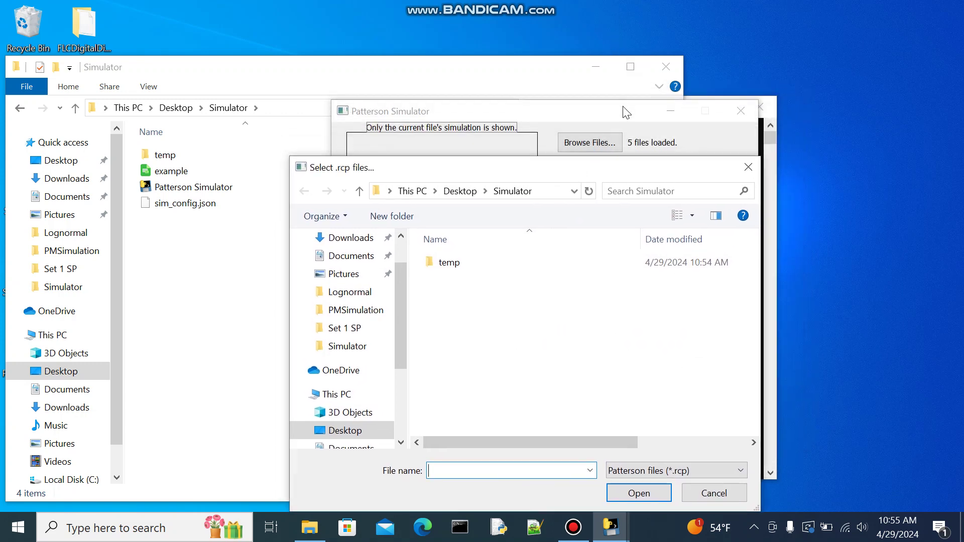
{"action": "left_click", "coordinate": [723, 487]}
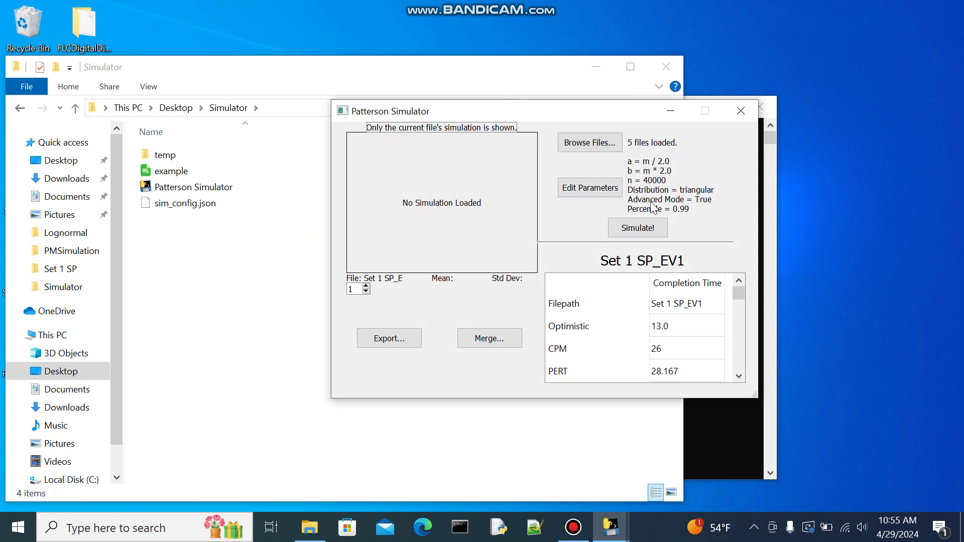
{"action": "left_click", "coordinate": [613, 147]}
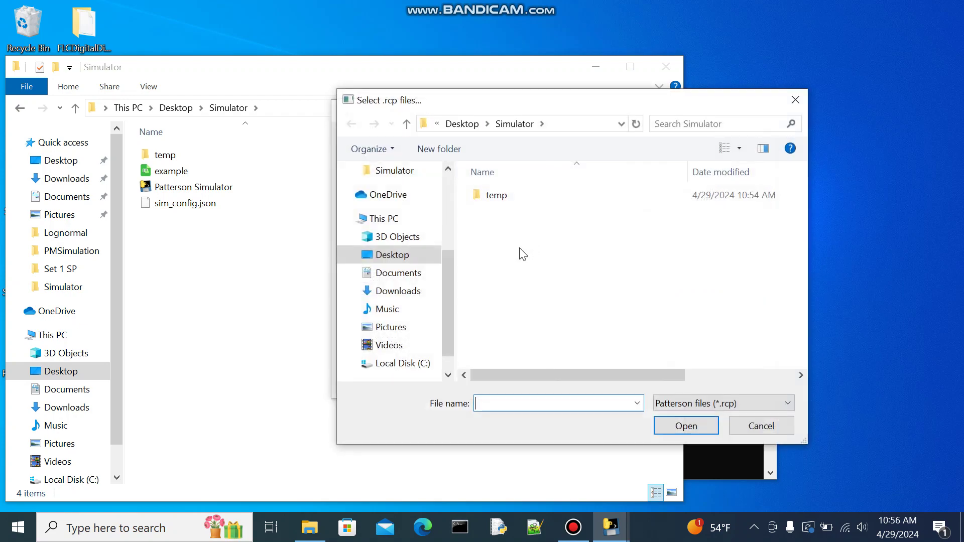
{"action": "left_click", "coordinate": [467, 125]}
{"action": "double_click", "coordinate": [533, 228]}
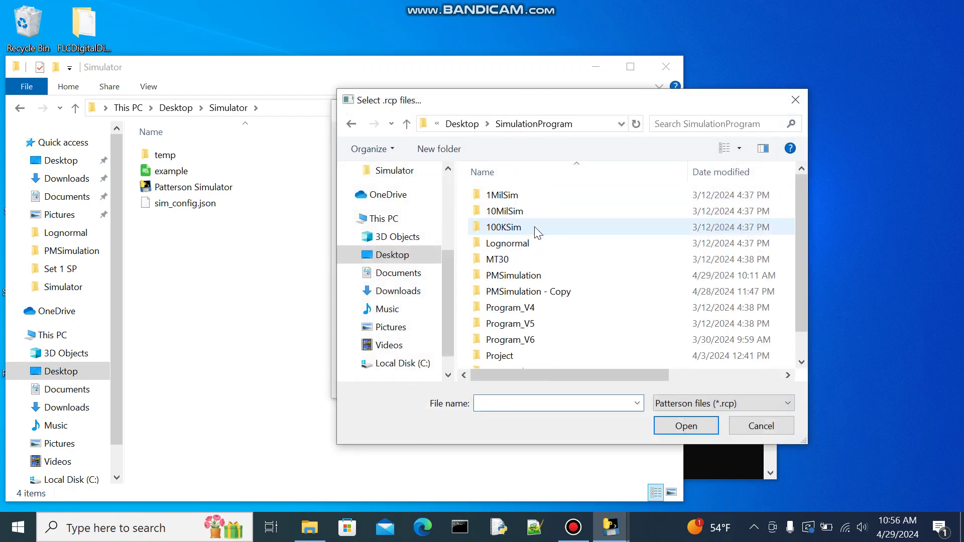
{"action": "double_click", "coordinate": [536, 254]}
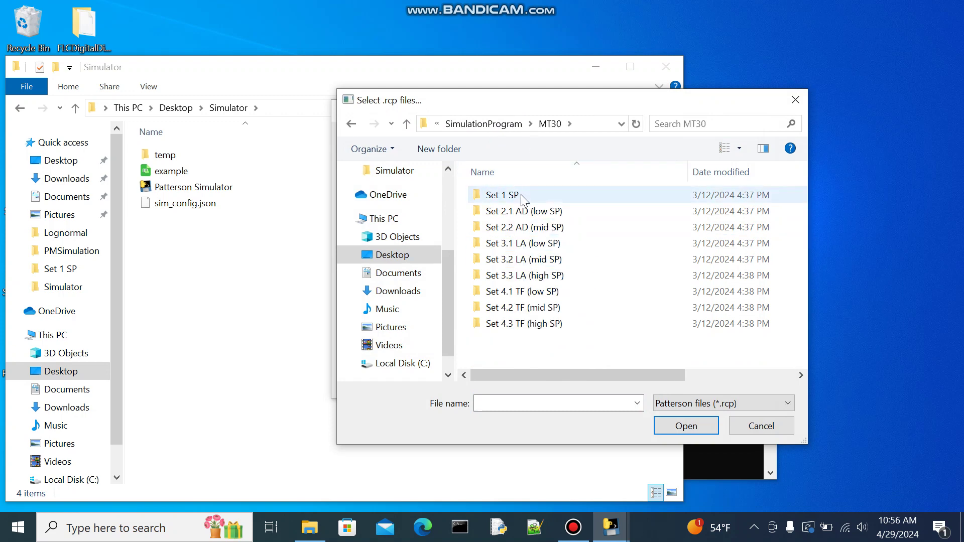
{"action": "double_click", "coordinate": [525, 213]}
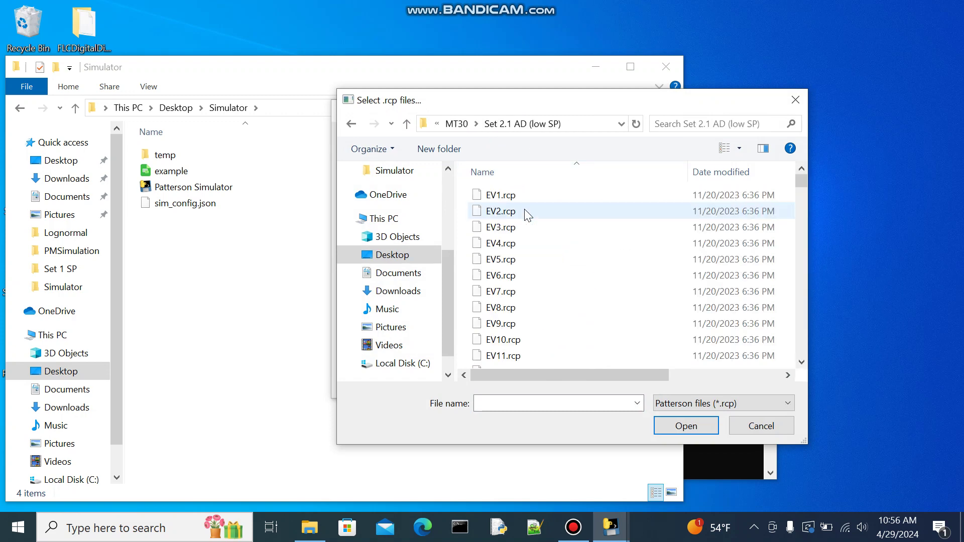
{"action": "left_click", "coordinate": [525, 198]}
{"action": "left_click", "coordinate": [526, 267], "text": "shift"}
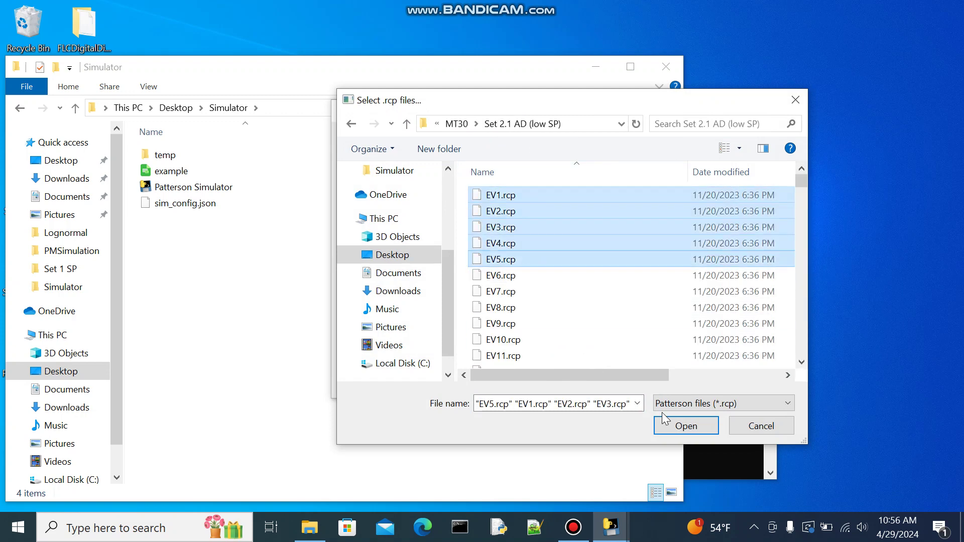
{"action": "left_click", "coordinate": [668, 423]}
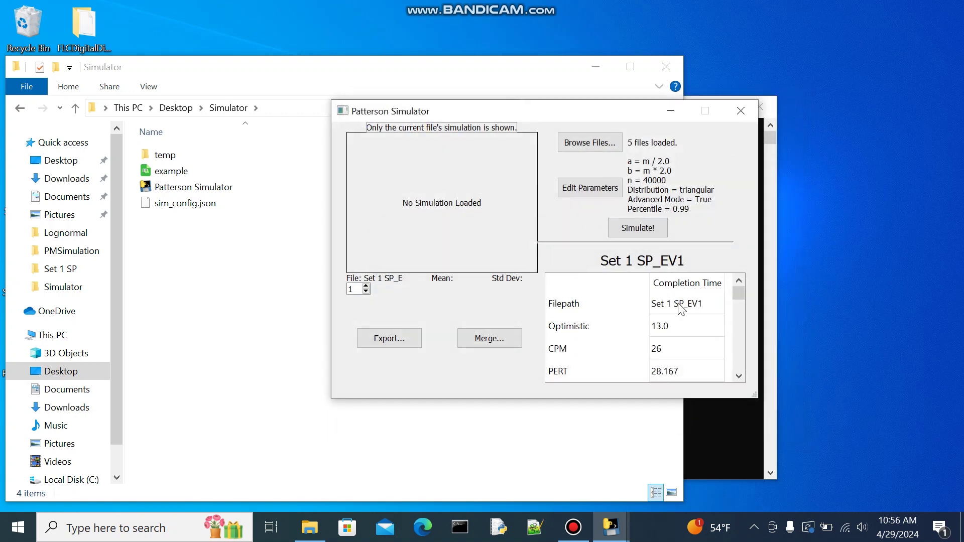
Run the simulation on the loaded files and review the simulated statistics and parameter rows for Set 2.1 AD (low SP)_EV1
{"action": "mouse_move", "coordinate": [743, 296]}
{"action": "left_mouse_down"}
{"action": "mouse_move", "coordinate": [743, 370]}
{"action": "mouse_move", "coordinate": [738, 290]}
{"action": "left_mouse_up"}
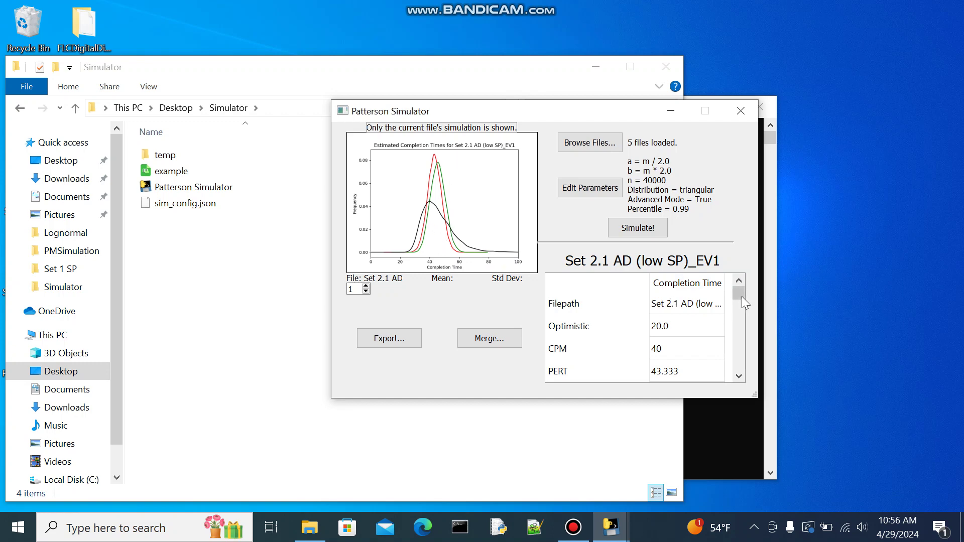
{"action": "scroll", "coordinate": [740, 294], "scroll_direction": "down", "scroll_amount": 2}
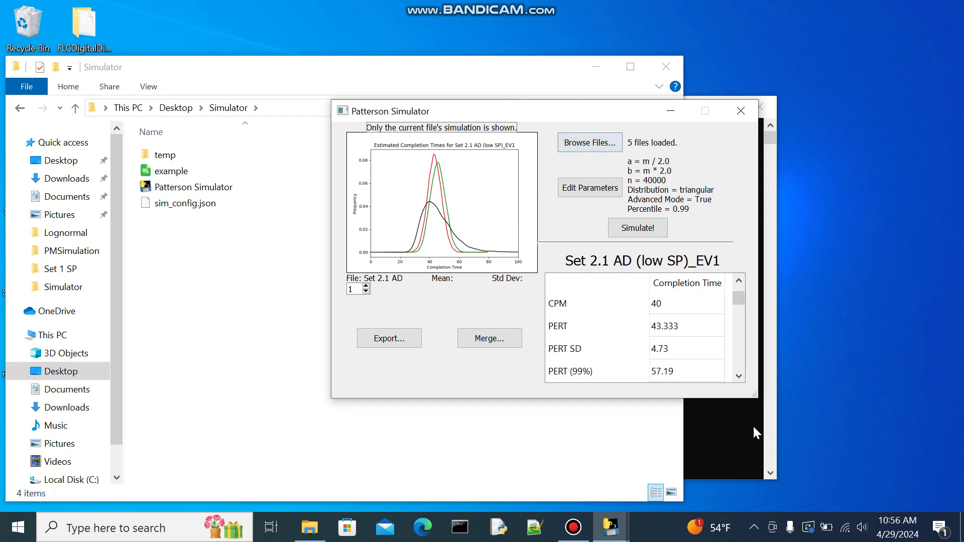
{"action": "scroll", "coordinate": [733, 296], "scroll_direction": "up", "scroll_amount": 2}
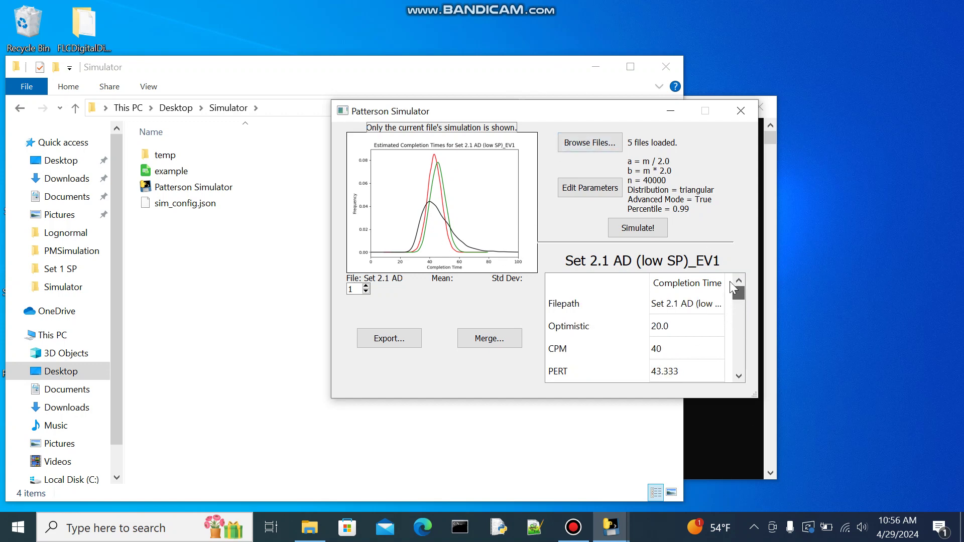
{"action": "left_click", "coordinate": [634, 231]}
{"action": "left_click", "coordinate": [482, 271]}
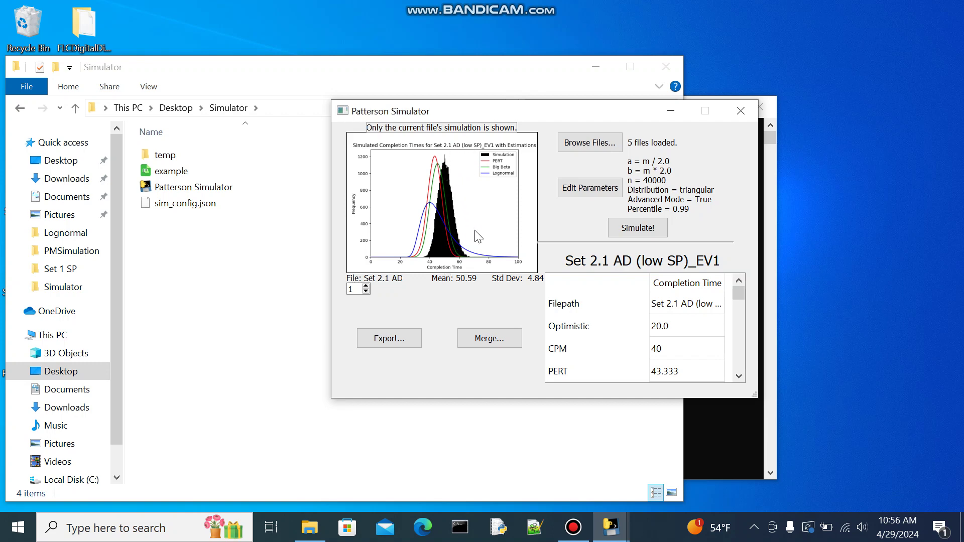
{"action": "scroll", "coordinate": [692, 313], "scroll_direction": "down", "scroll_amount": 6}
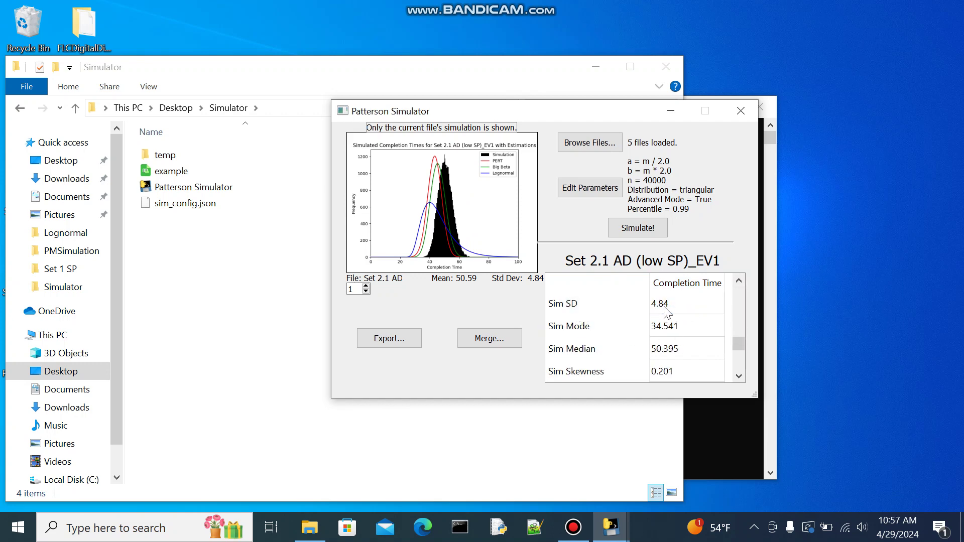
{"action": "scroll", "coordinate": [673, 313], "scroll_direction": "down", "scroll_amount": 3}
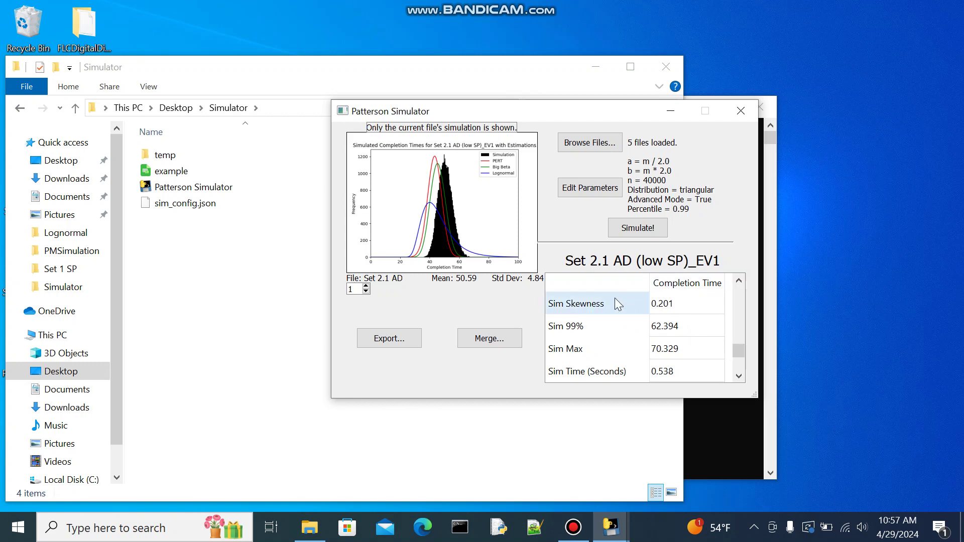
{"action": "scroll", "coordinate": [688, 309], "scroll_direction": "down", "scroll_amount": 3}
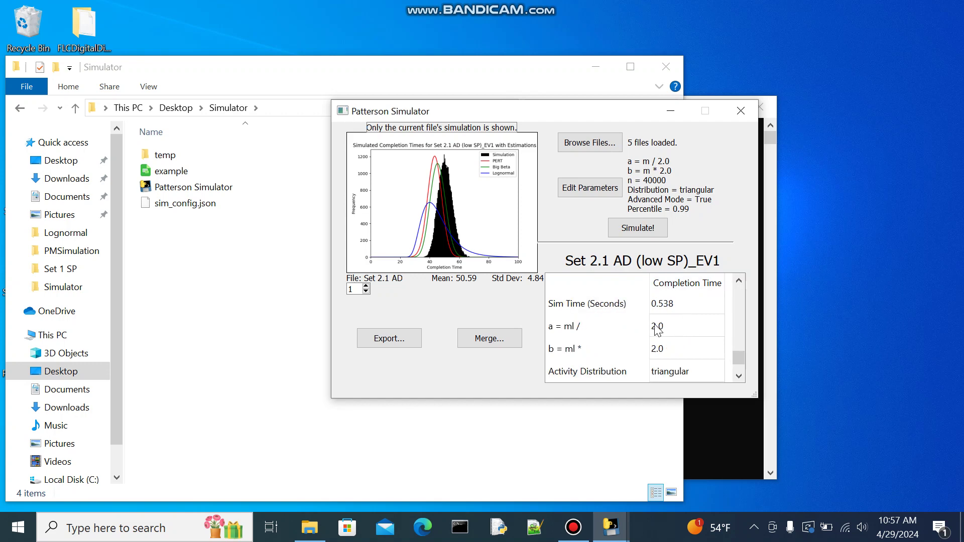
Go through the simulated graphs of files 2 to 5 and return to file 4
{"action": "left_click", "coordinate": [366, 287]}
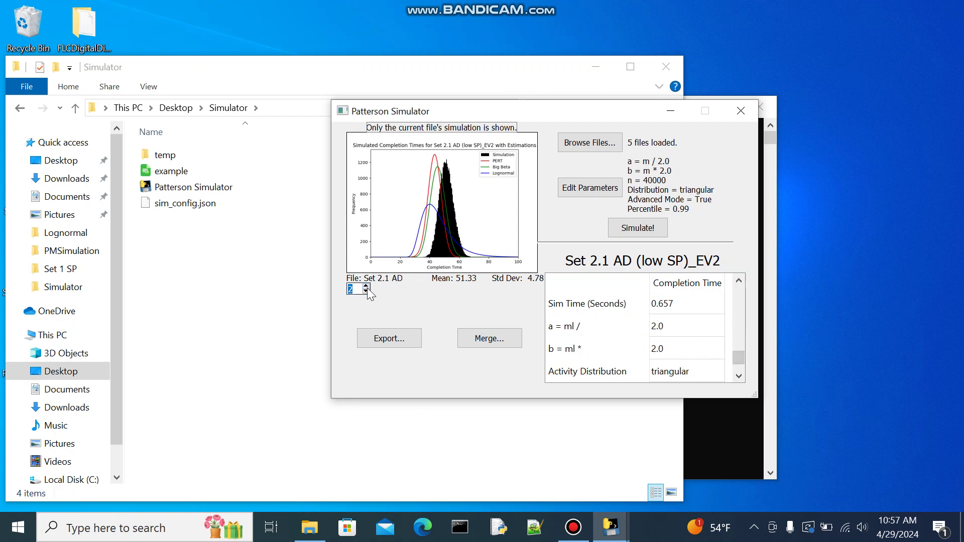
{"action": "left_click", "coordinate": [366, 287]}
{"action": "left_click", "coordinate": [366, 287]}
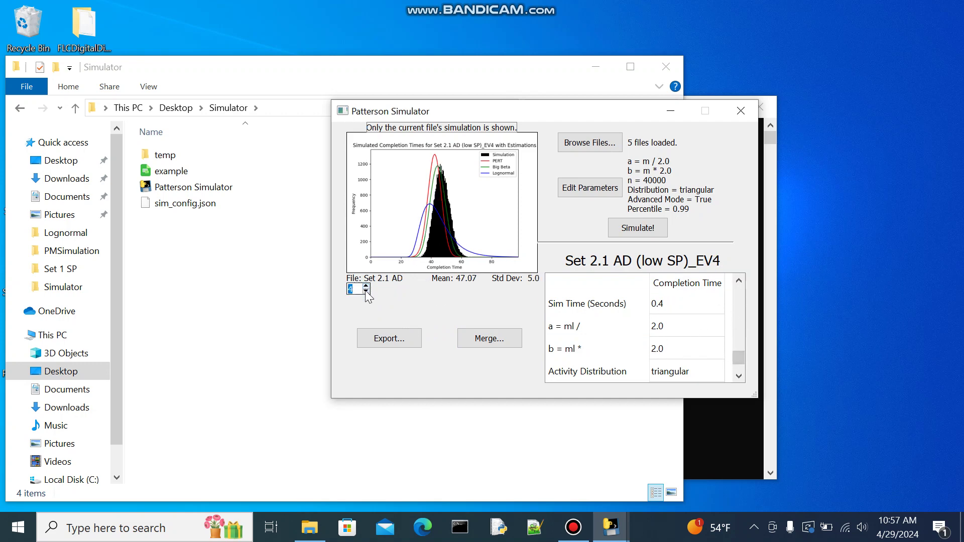
{"action": "left_click", "coordinate": [366, 287]}
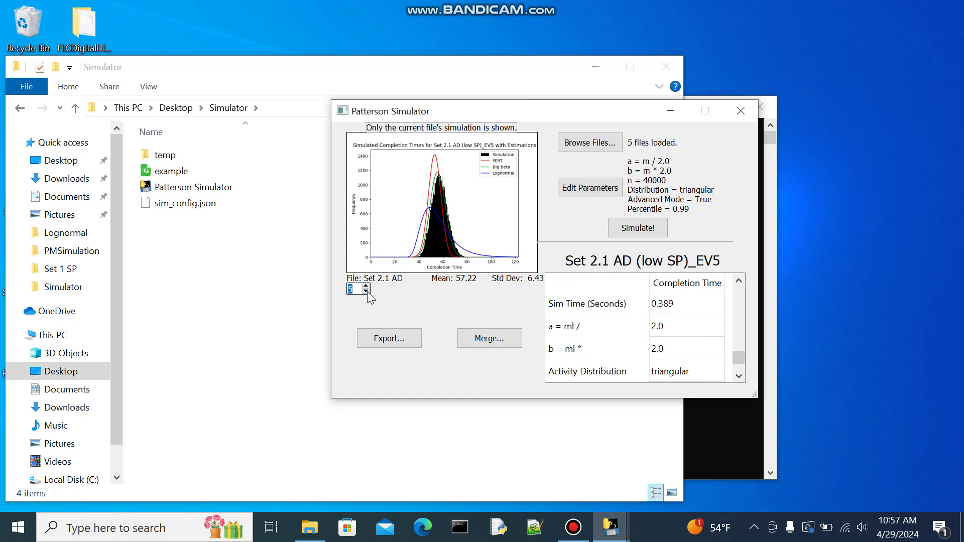
{"action": "left_click", "coordinate": [366, 291]}
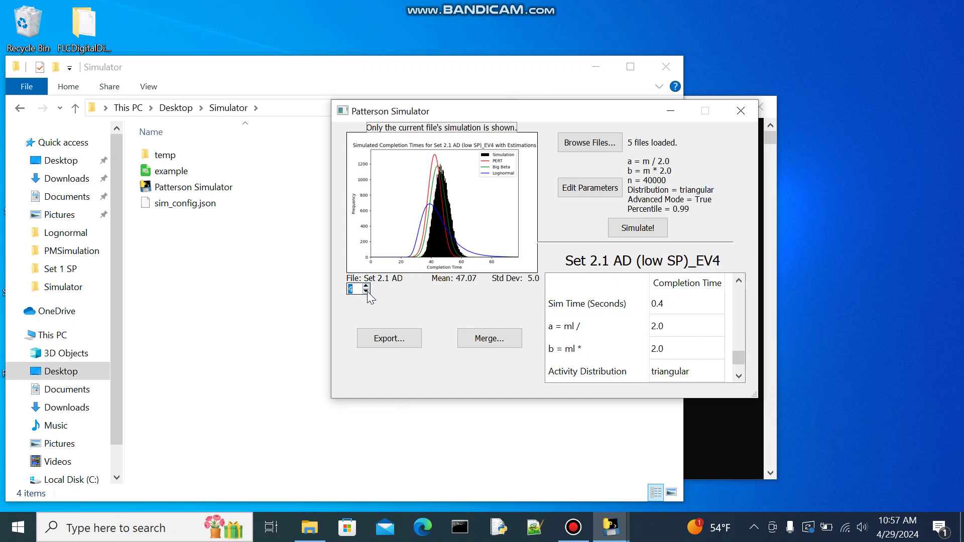
Open the export options for the simulated files and try switching Simulation and Graphs on and off
{"action": "left_click", "coordinate": [413, 341]}
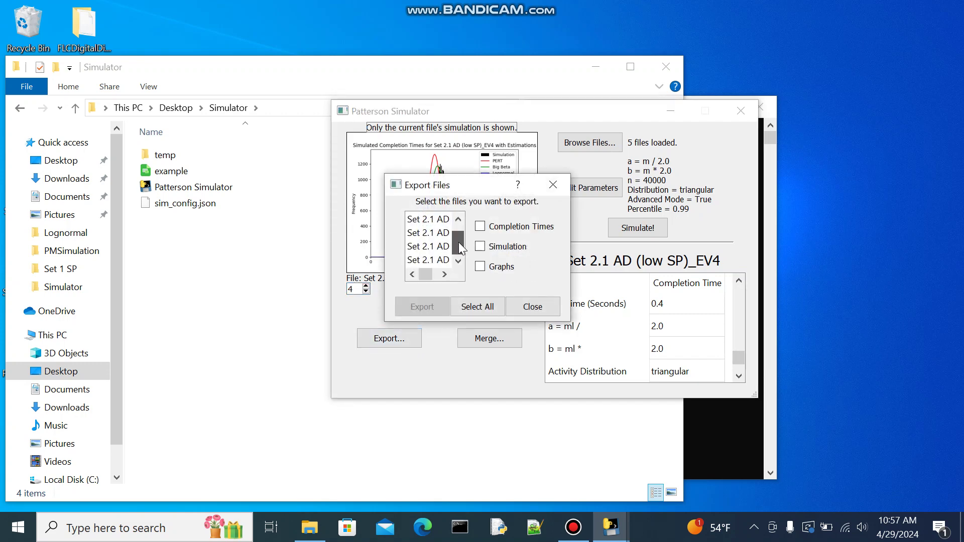
{"action": "mouse_move", "coordinate": [424, 276]}
{"action": "left_mouse_down"}
{"action": "mouse_move", "coordinate": [436, 277]}
{"action": "mouse_move", "coordinate": [424, 279]}
{"action": "left_mouse_up"}
{"action": "scroll", "coordinate": [435, 259], "scroll_direction": "down", "scroll_amount": 2}
{"action": "scroll", "coordinate": [454, 241], "scroll_direction": "up", "scroll_amount": 1}
{"action": "left_click", "coordinate": [480, 247]}
{"action": "left_click", "coordinate": [480, 266]}
{"action": "left_click", "coordinate": [480, 247]}
{"action": "left_click", "coordinate": [480, 267]}
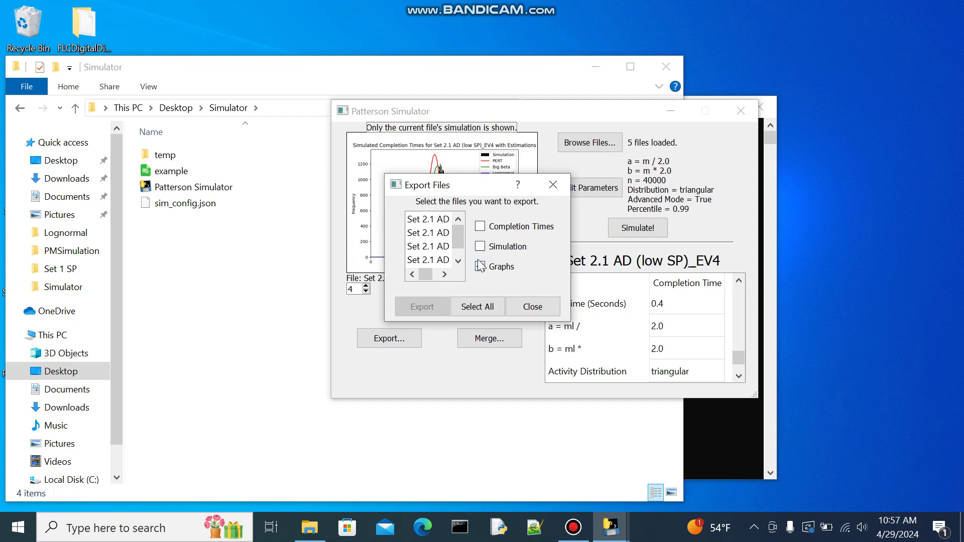
Try selecting different combinations of files in the export list, including the first four as a range
{"action": "left_click", "coordinate": [442, 221]}
{"action": "left_click", "coordinate": [429, 246]}
{"action": "left_click", "coordinate": [438, 219], "text": "ctrl"}
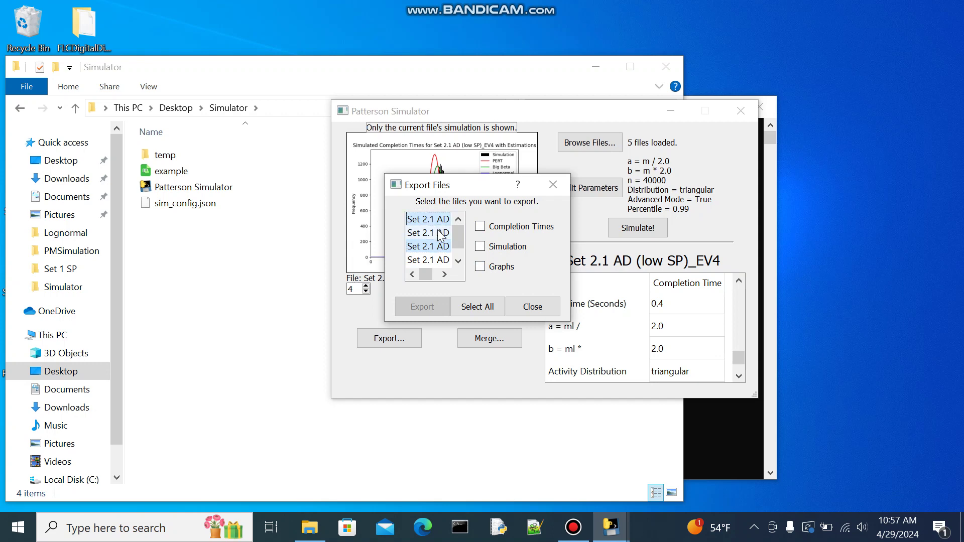
{"action": "left_click", "coordinate": [441, 233], "text": "ctrl"}
{"action": "left_click", "coordinate": [441, 260], "text": "ctrl"}
{"action": "left_click", "coordinate": [441, 233], "text": "ctrl"}
{"action": "left_click", "coordinate": [441, 246], "text": "ctrl"}
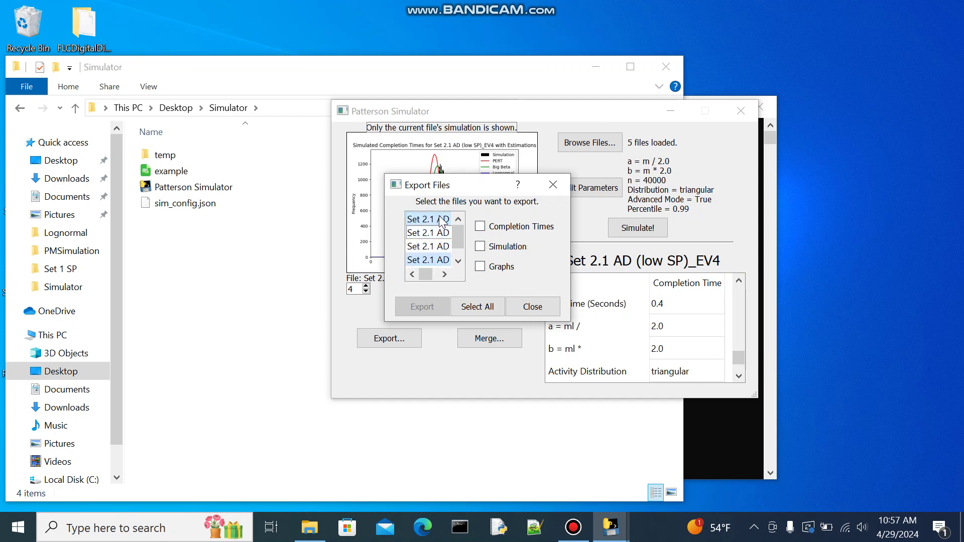
{"action": "left_click", "coordinate": [441, 220]}
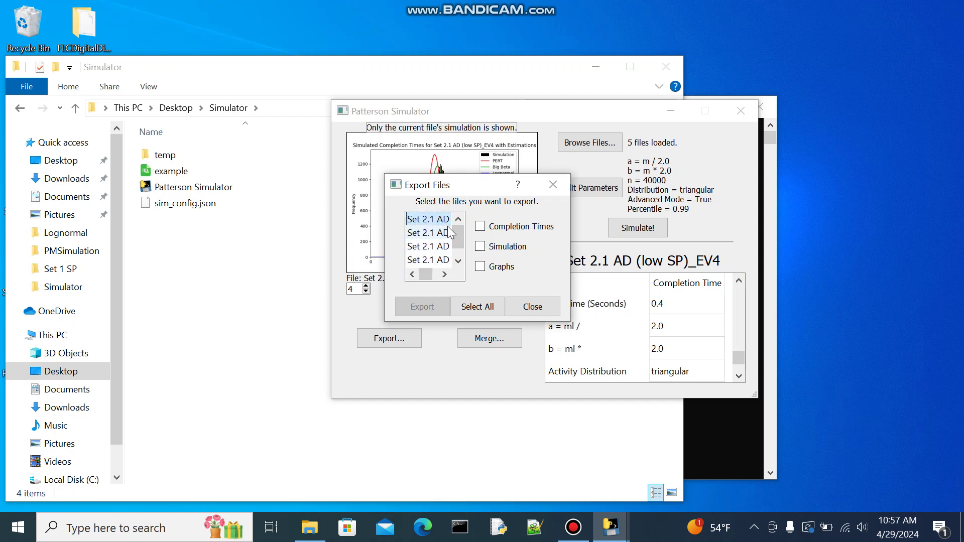
{"action": "left_click", "coordinate": [441, 259], "text": "shift"}
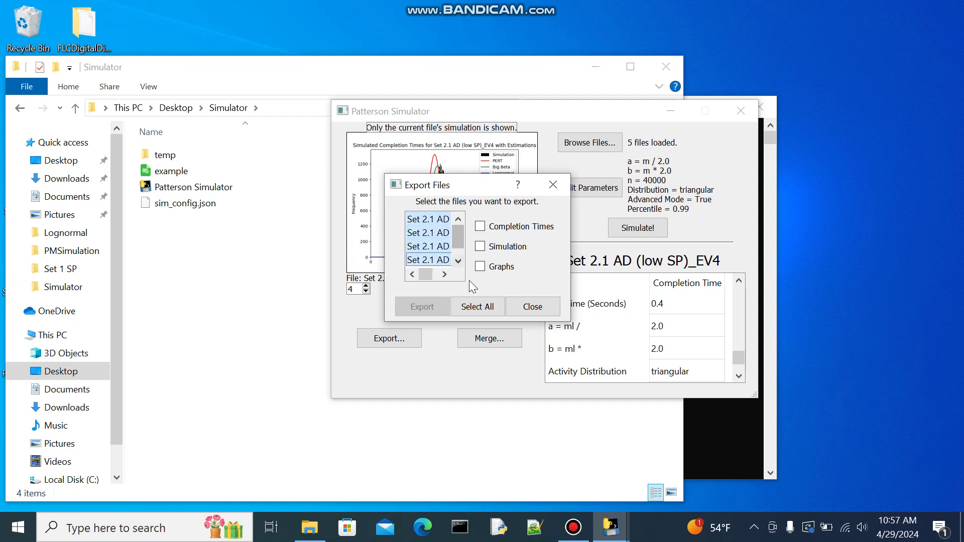
{"action": "key", "text": "Up"}
Select all files with Completion Times, Simulation and Graphs for export, and move the dialog aside to view the EV4 graph
{"action": "left_click", "coordinate": [478, 301]}
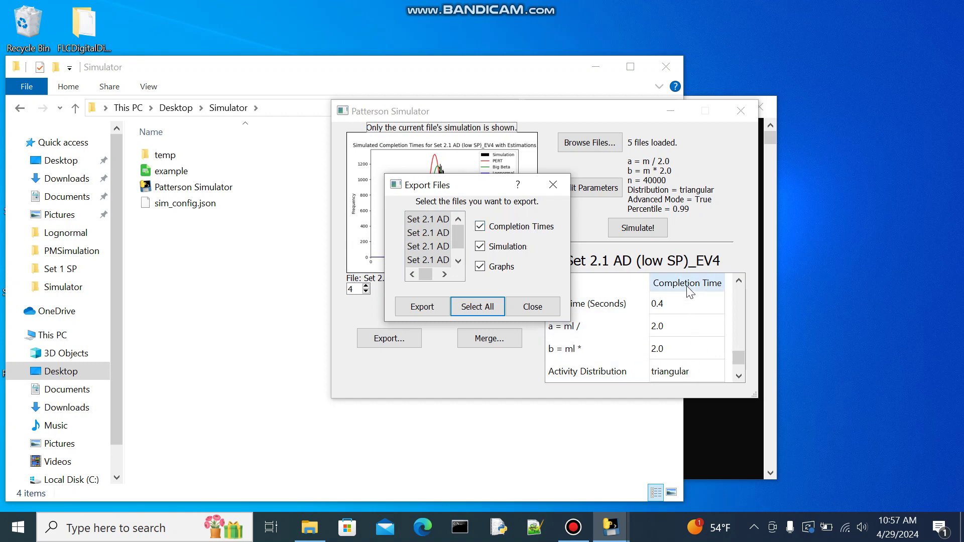
{"action": "left_click_drag", "start_coordinate": [474, 186], "coordinate": [444, 176]}
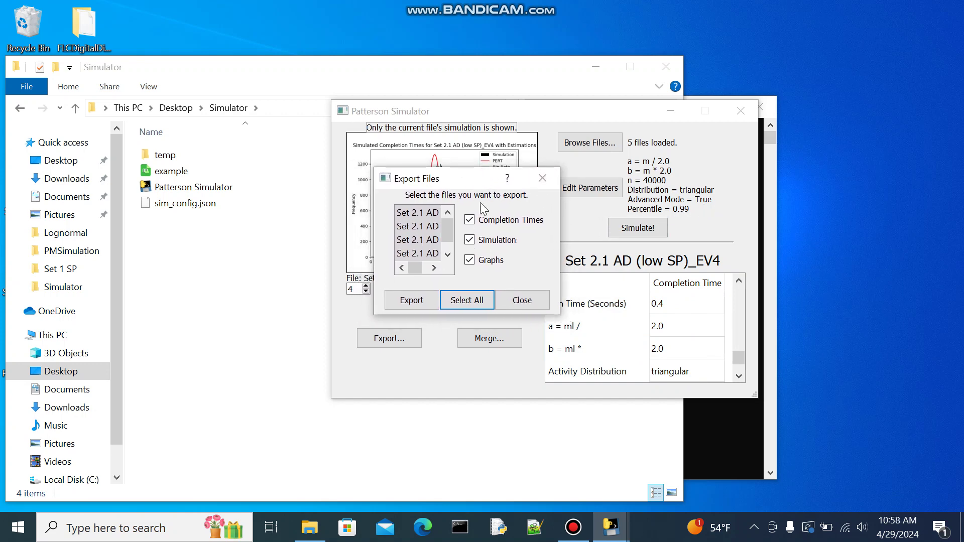
{"action": "left_click_drag", "start_coordinate": [477, 177], "coordinate": [648, 170]}
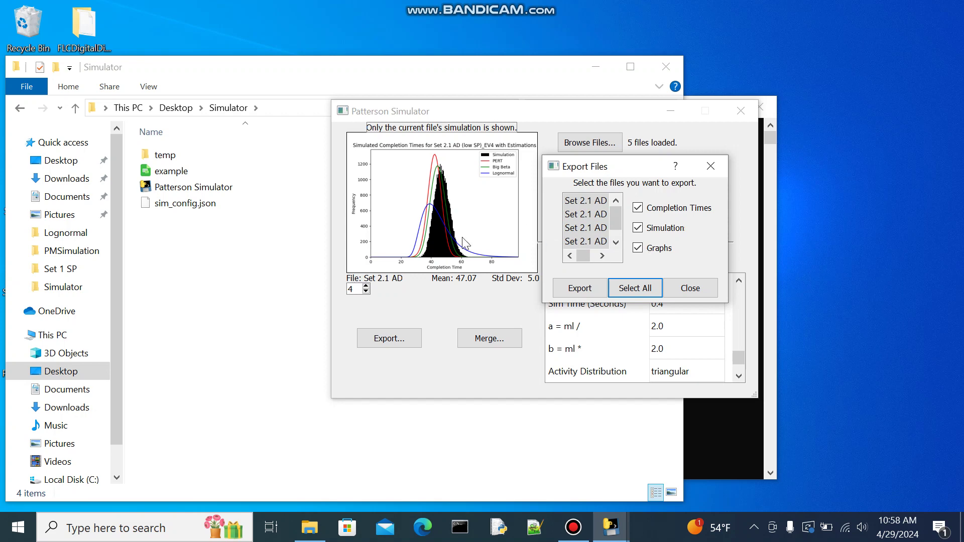
{"action": "mouse_move", "coordinate": [621, 166]}
{"action": "left_mouse_down"}
{"action": "mouse_move", "coordinate": [490, 191]}
{"action": "mouse_move", "coordinate": [442, 125]}
{"action": "mouse_move", "coordinate": [428, 124]}
{"action": "mouse_move", "coordinate": [625, 157]}
{"action": "left_mouse_up"}
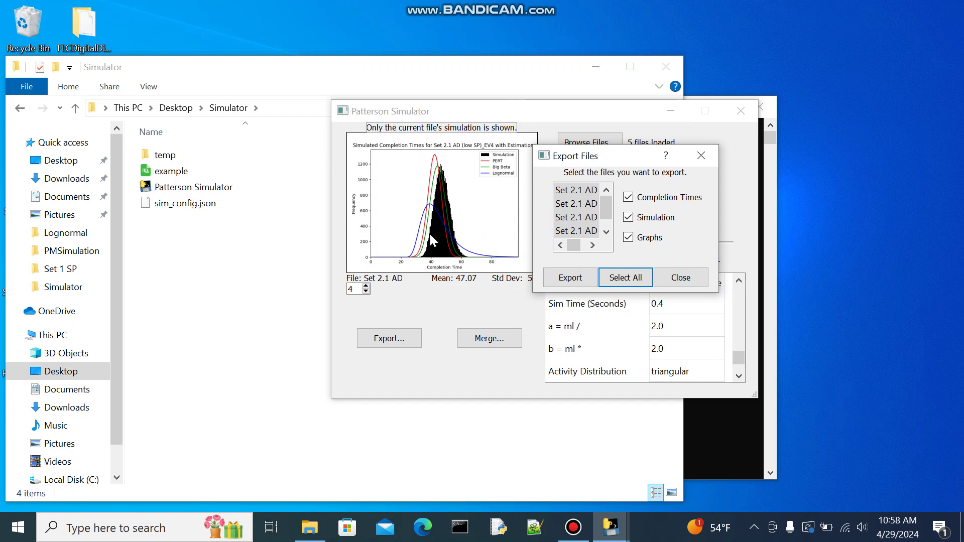
{"action": "left_click_drag", "start_coordinate": [594, 158], "coordinate": [507, 161]}
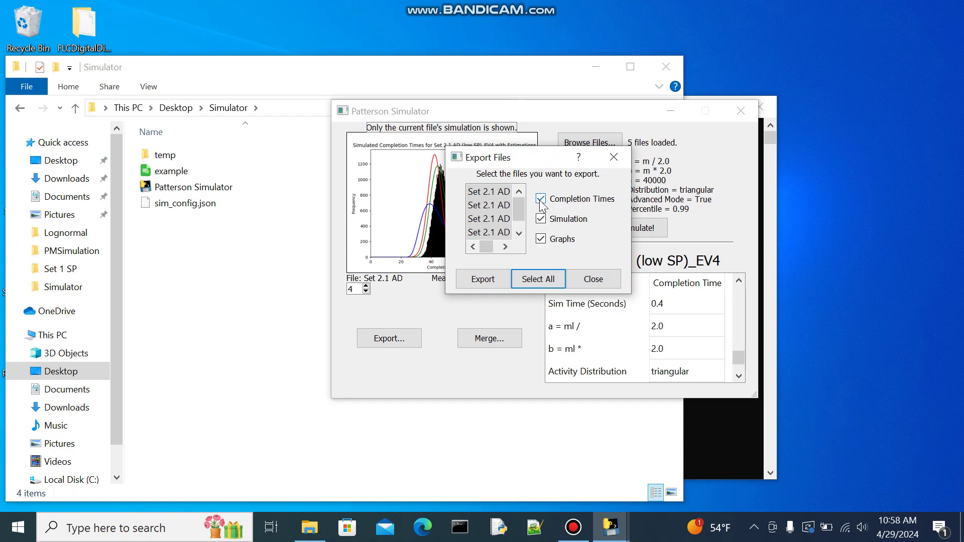
Export the selected data as a zip file named example2 in the Simulator folder and close the export dialog
{"action": "left_click", "coordinate": [508, 220]}
{"action": "left_click", "coordinate": [483, 279]}
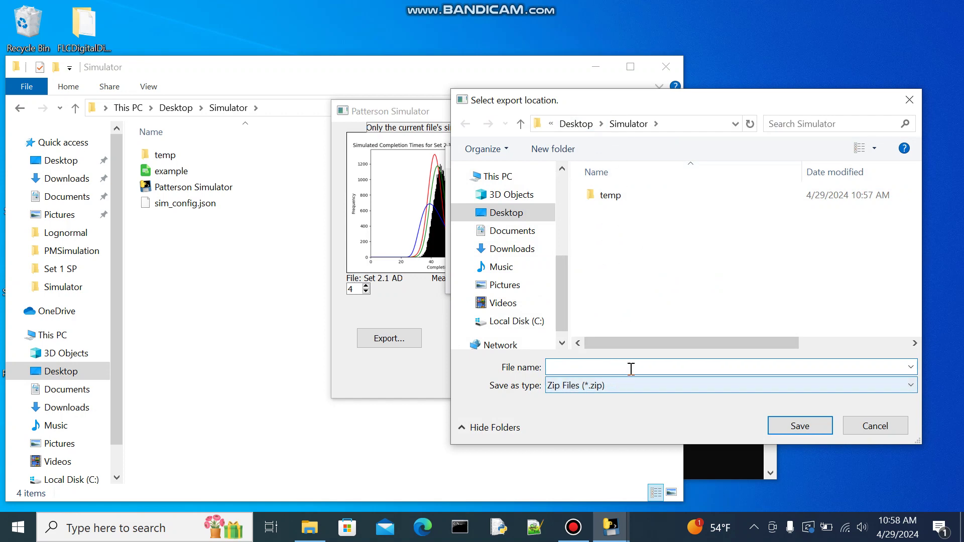
{"action": "type", "text": "ex"}
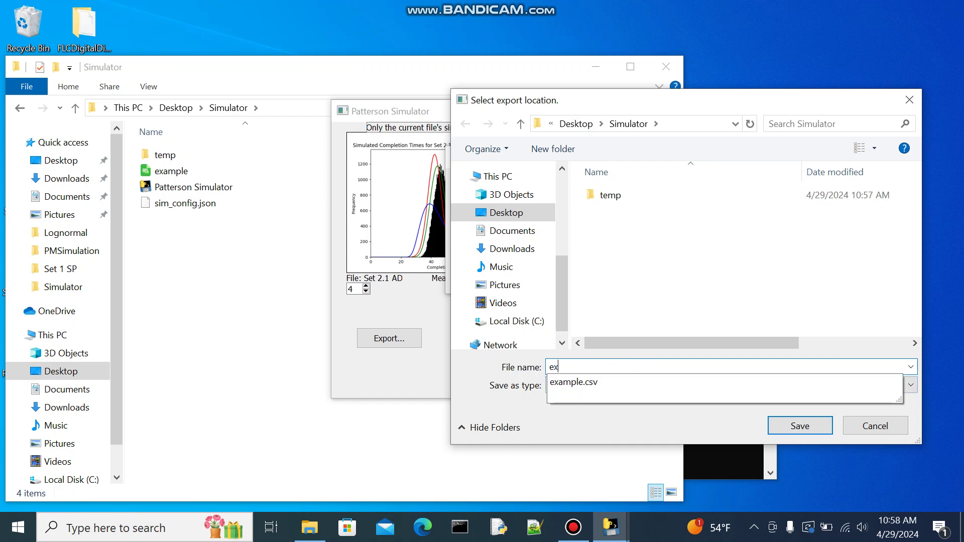
{"action": "type", "text": "ample2"}
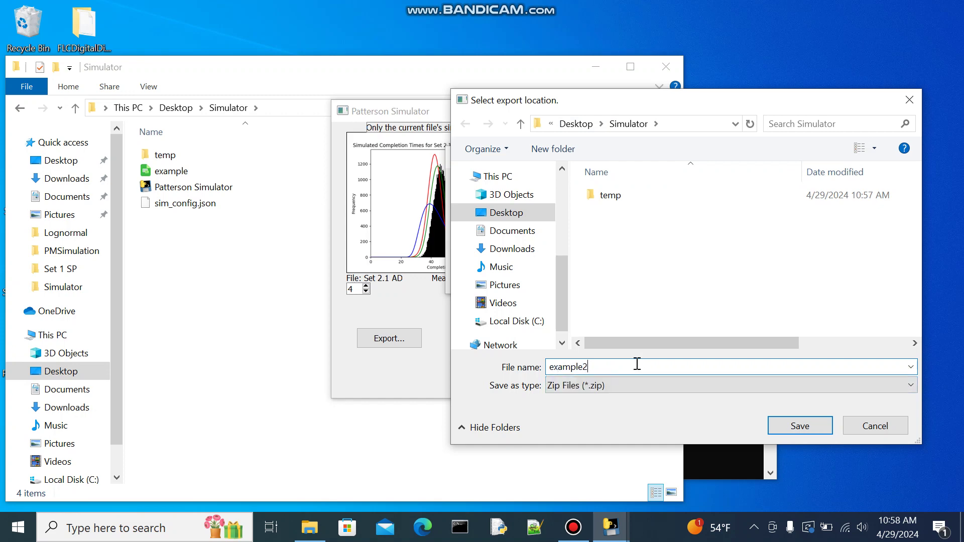
{"action": "left_click", "coordinate": [799, 427]}
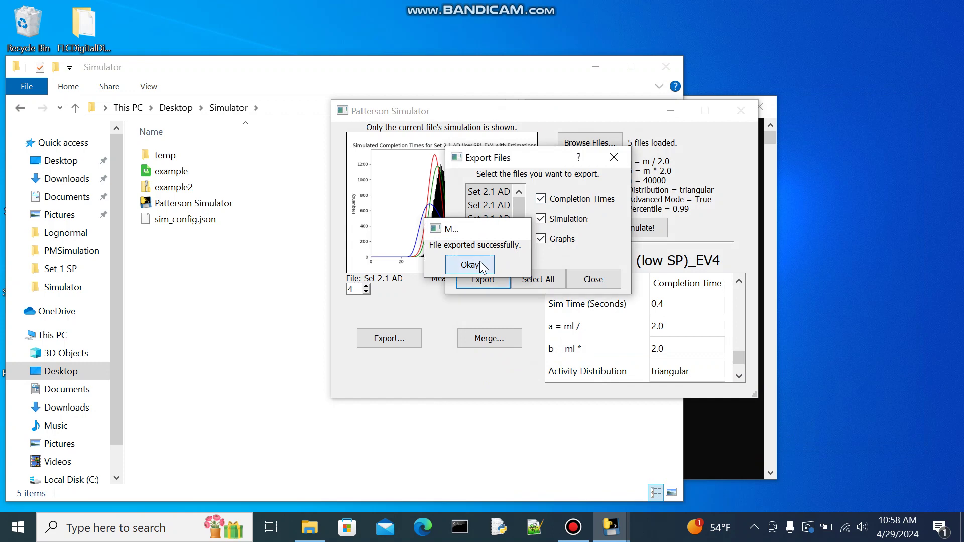
{"action": "left_click", "coordinate": [480, 265]}
{"action": "left_click", "coordinate": [594, 279]}
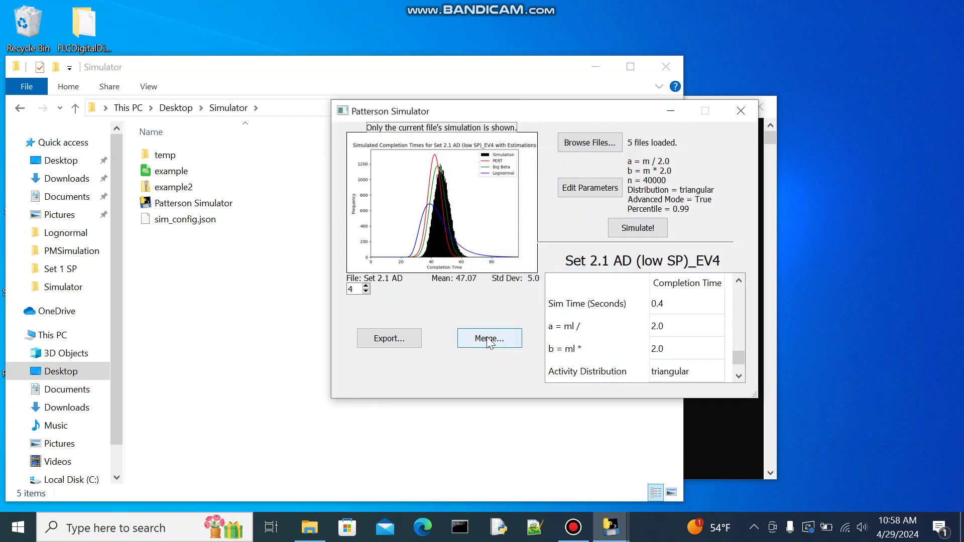
Open the merge options for the simulated data and load the example CSV from the Simulator folder as the import file
{"action": "left_click", "coordinate": [510, 338]}
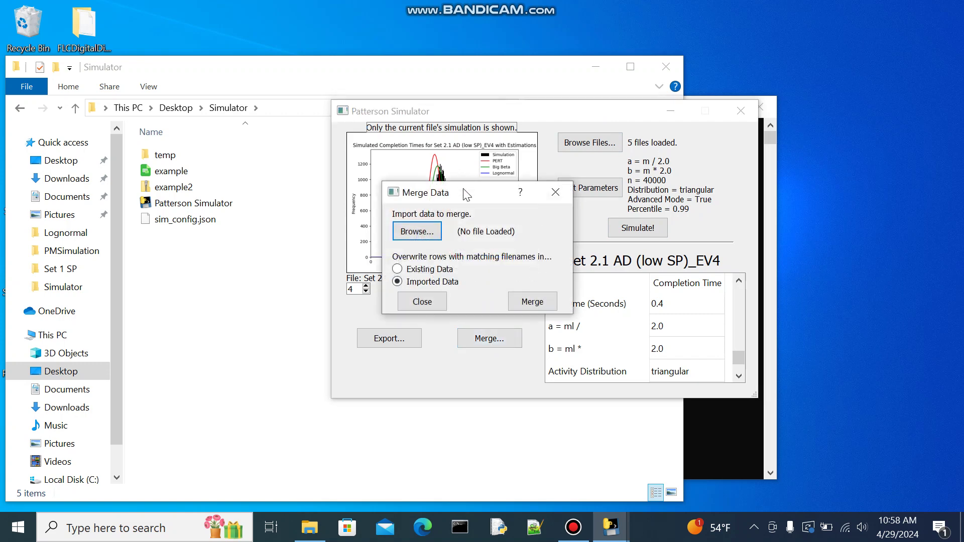
{"action": "left_click_drag", "start_coordinate": [465, 195], "coordinate": [437, 185]}
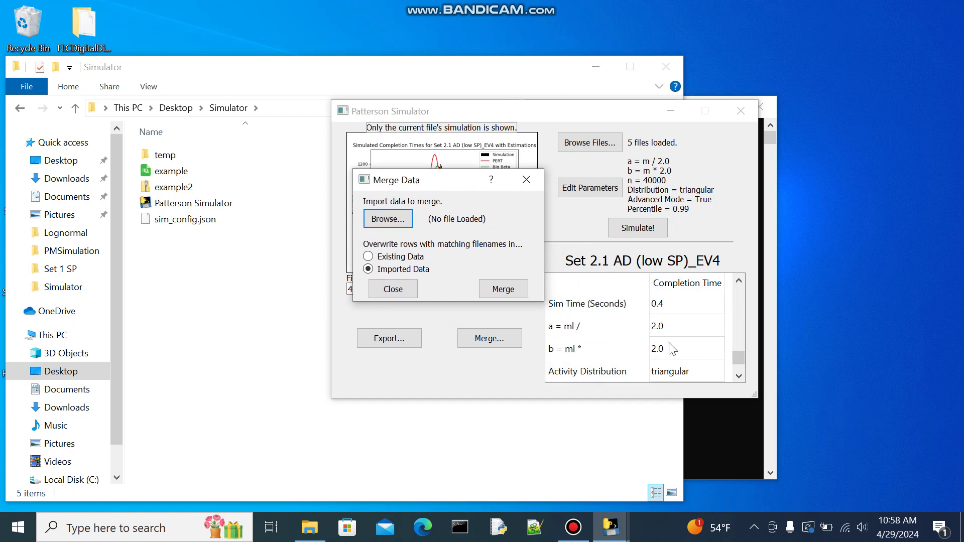
{"action": "left_click", "coordinate": [408, 221]}
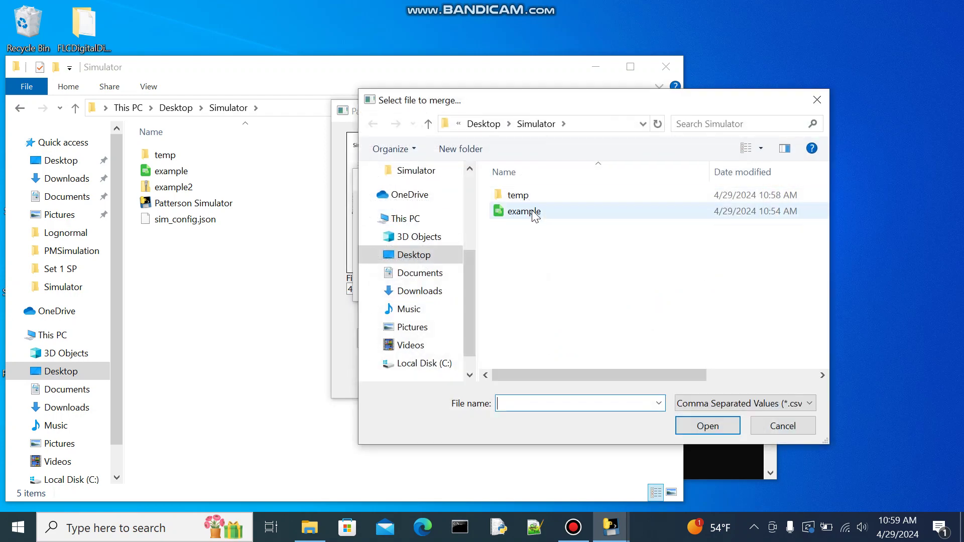
{"action": "left_click", "coordinate": [534, 216]}
{"action": "left_click_drag", "start_coordinate": [623, 107], "coordinate": [451, 103]}
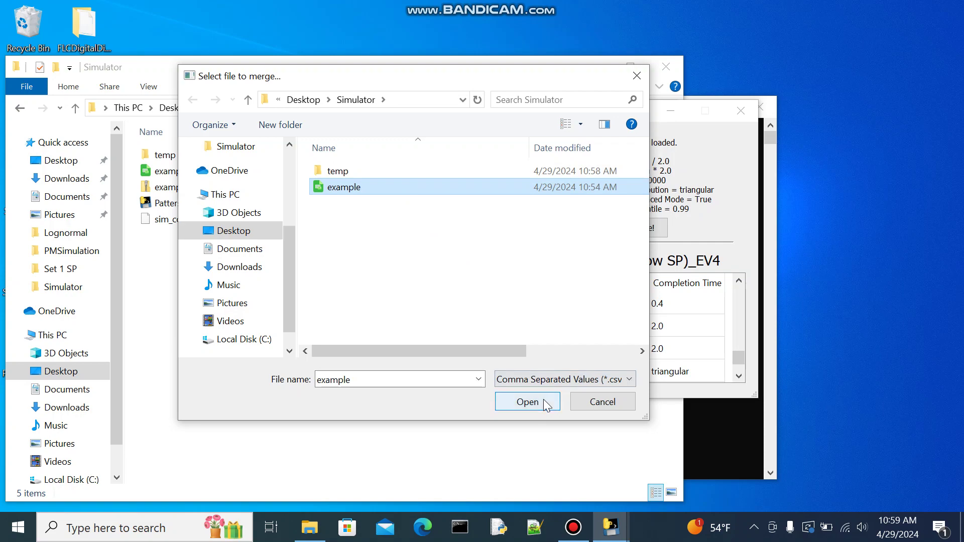
{"action": "left_click", "coordinate": [528, 401]}
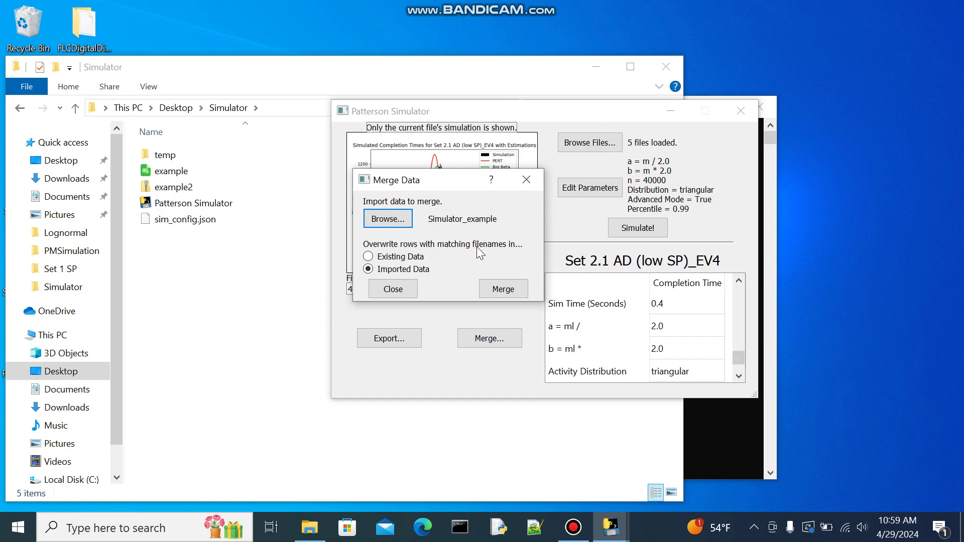
Merge the imported example data, overwriting rows with matching filenames in Imported Data, and close the merge dialog
{"action": "left_click", "coordinate": [369, 257]}
{"action": "scroll", "coordinate": [662, 327], "scroll_direction": "up", "scroll_amount": 5}
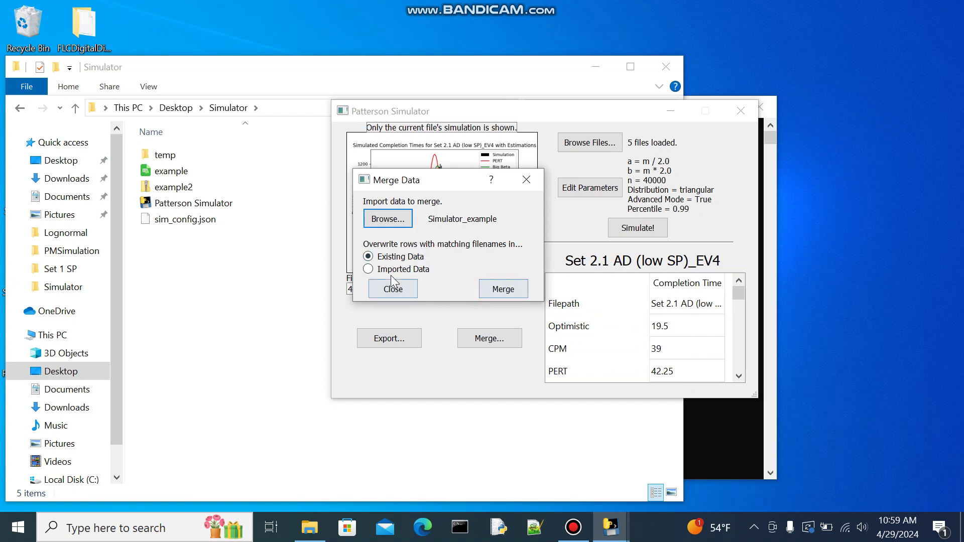
{"action": "left_click", "coordinate": [373, 269]}
{"action": "left_click", "coordinate": [504, 290]}
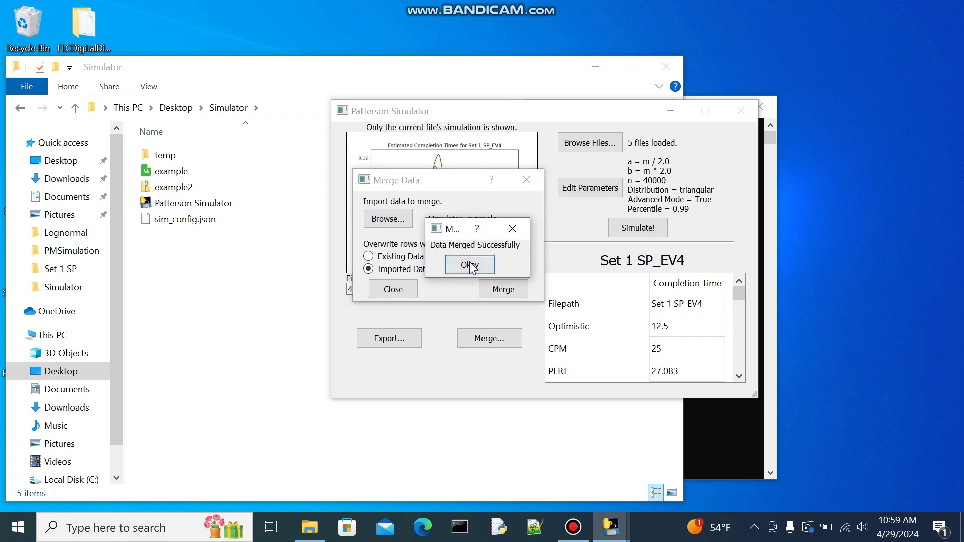
{"action": "left_click", "coordinate": [470, 265]}
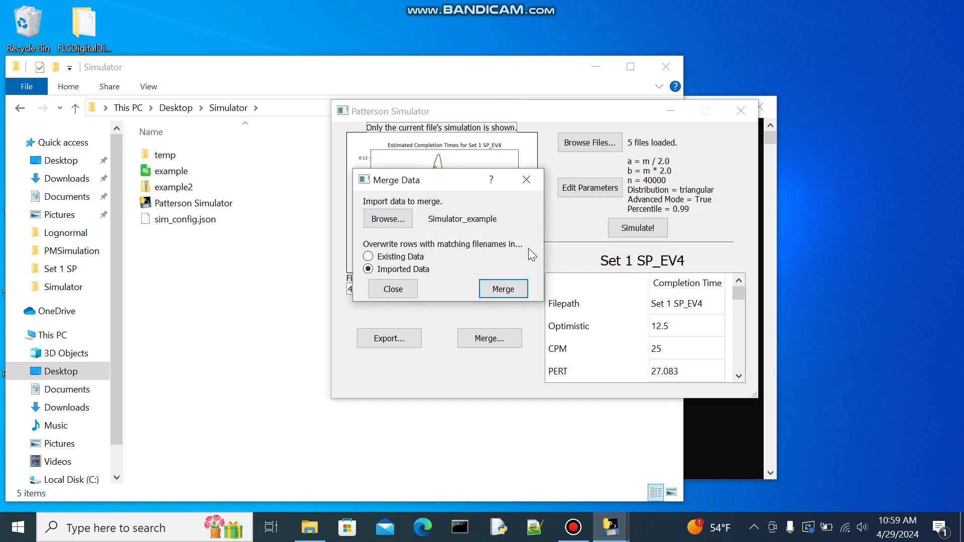
{"action": "left_click", "coordinate": [525, 186]}
Examine the completion time table for Set 1 SP_EV4 and the merged list of files available for export
{"action": "scroll", "coordinate": [675, 332], "scroll_direction": "down", "scroll_amount": 5}
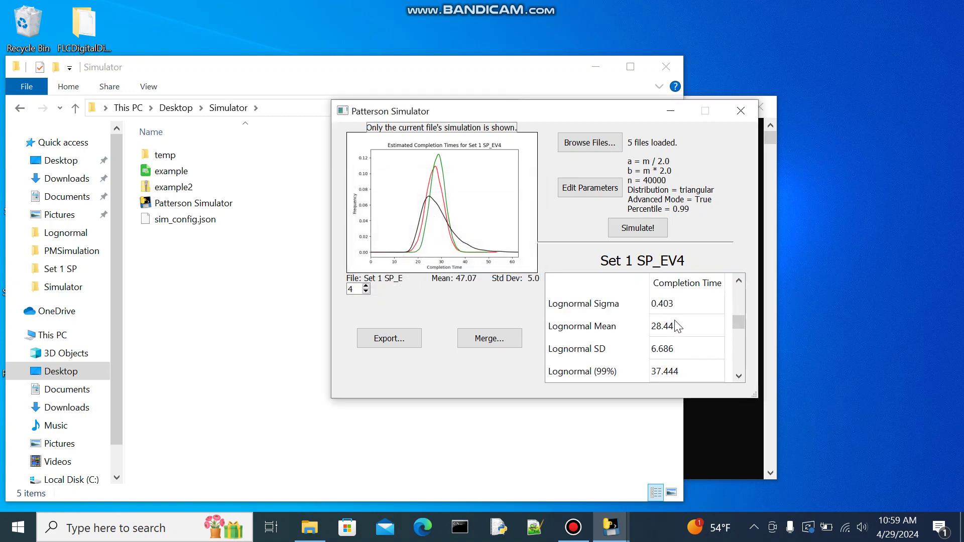
{"action": "scroll", "coordinate": [649, 302], "scroll_direction": "up", "scroll_amount": 5}
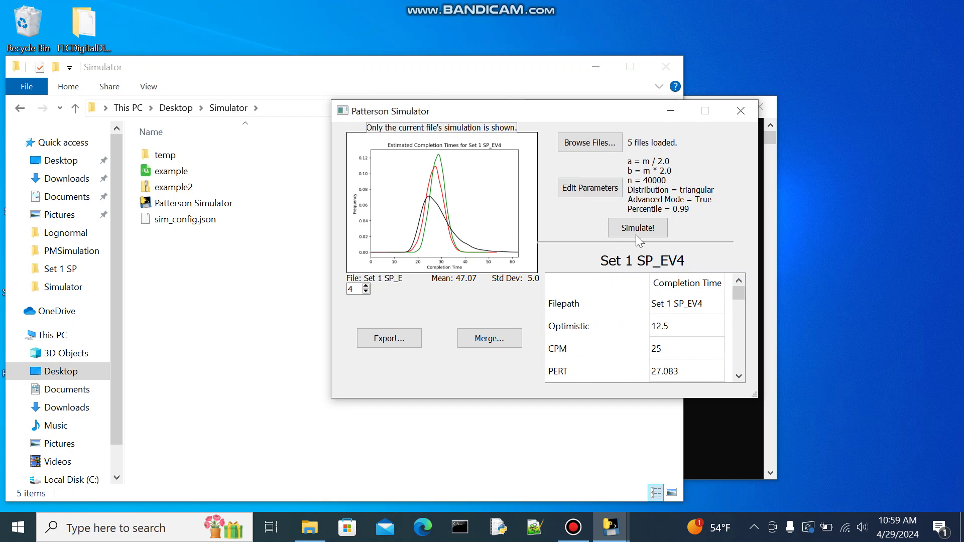
{"action": "scroll", "coordinate": [693, 317], "scroll_direction": "down", "scroll_amount": 10}
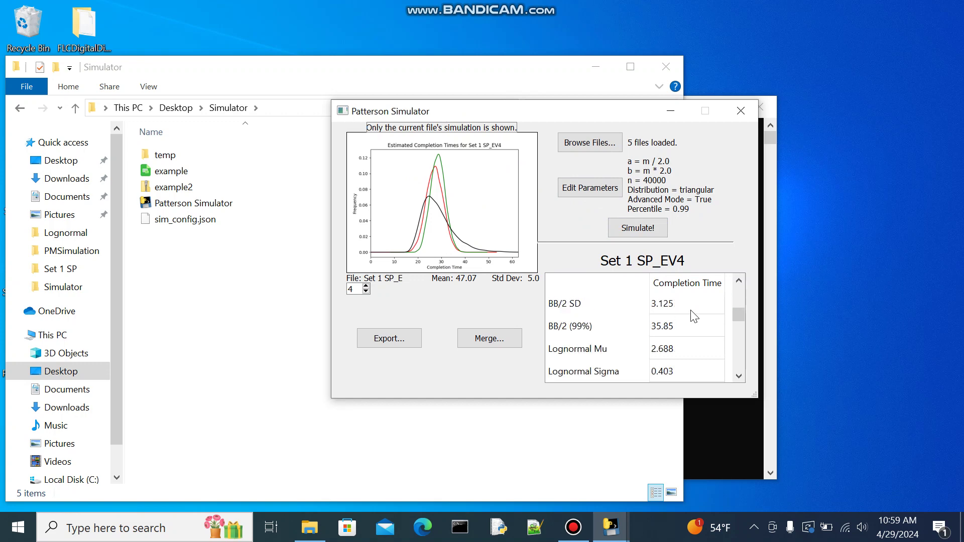
{"action": "left_click", "coordinate": [417, 340]}
{"action": "scroll", "coordinate": [432, 236], "scroll_direction": "down", "scroll_amount": 5}
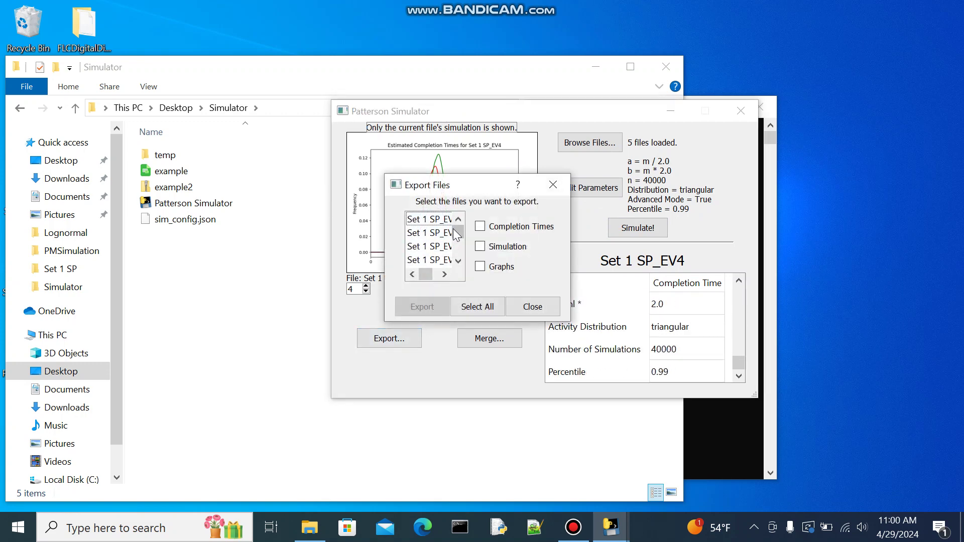
{"action": "scroll", "coordinate": [432, 236], "scroll_direction": "down", "scroll_amount": 2}
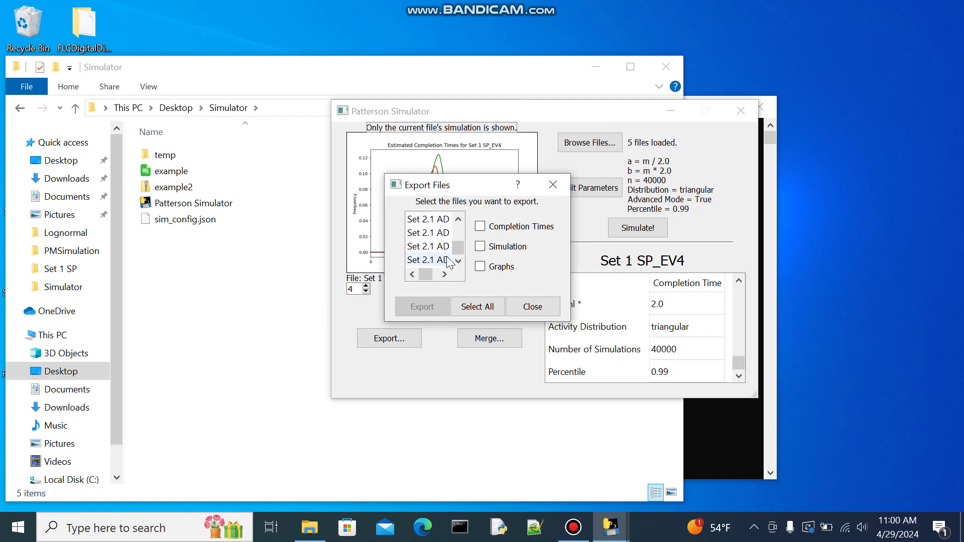
{"action": "scroll", "coordinate": [432, 236], "scroll_direction": "up", "scroll_amount": 8}
{"action": "left_click", "coordinate": [532, 307]}
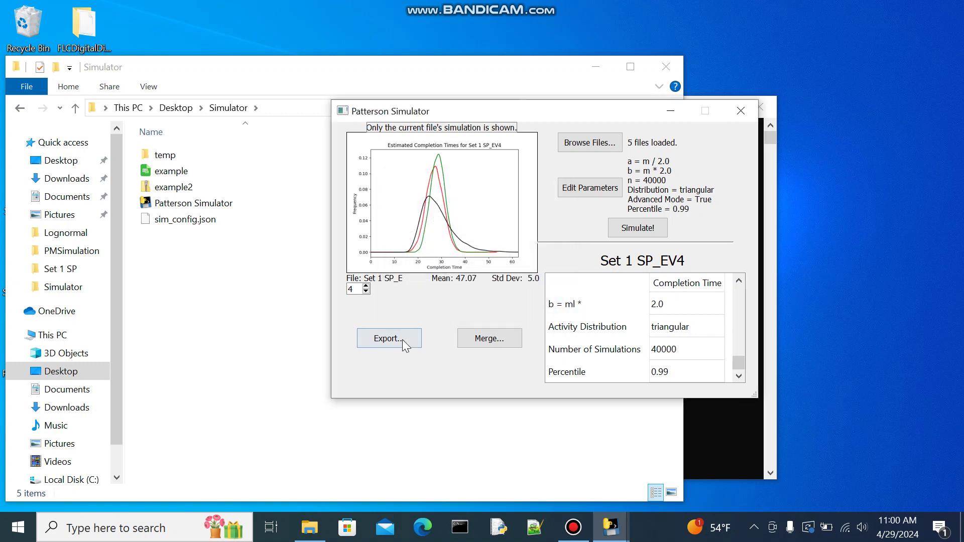
Reopen the export options and select all merged files with only Completion Times for export
{"action": "left_click", "coordinate": [402, 340]}
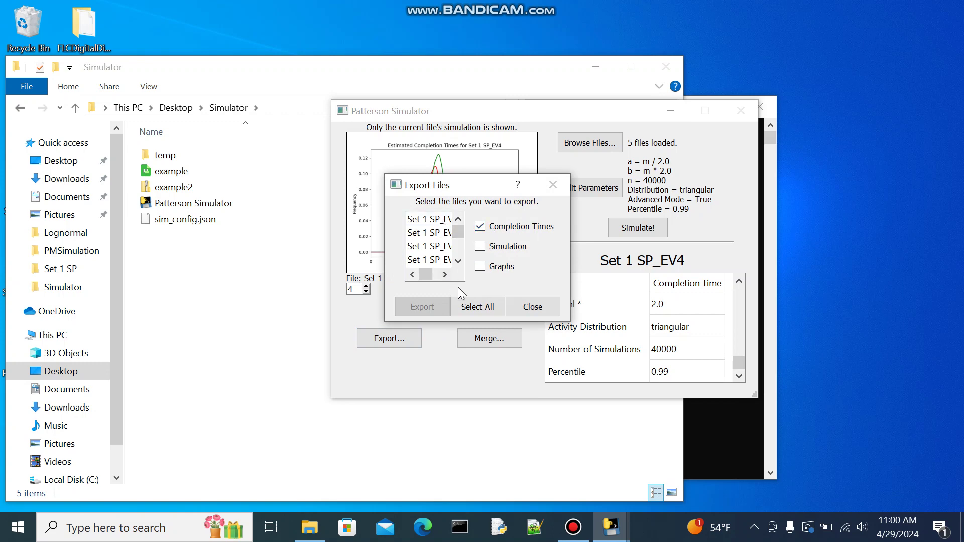
{"action": "left_click", "coordinate": [439, 219]}
{"action": "mouse_move", "coordinate": [463, 234]}
{"action": "left_mouse_down"}
{"action": "mouse_move", "coordinate": [459, 252]}
{"action": "mouse_move", "coordinate": [459, 239]}
{"action": "left_mouse_up"}
{"action": "key", "text": "ctrl+a"}
Export the completion times as a CSV file named example3 in the Simulator folder and close the export dialog
{"action": "left_click", "coordinate": [440, 301]}
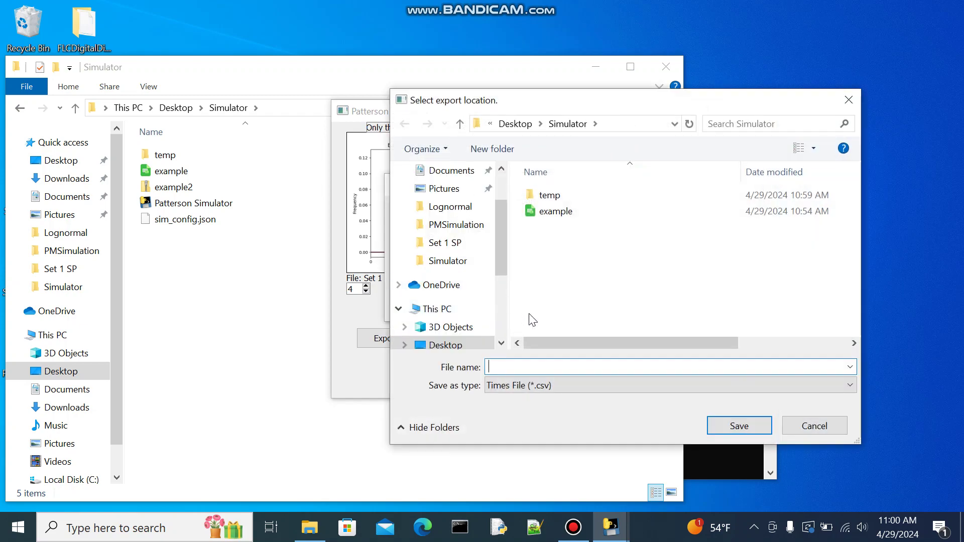
{"action": "type", "text": "exampl"}
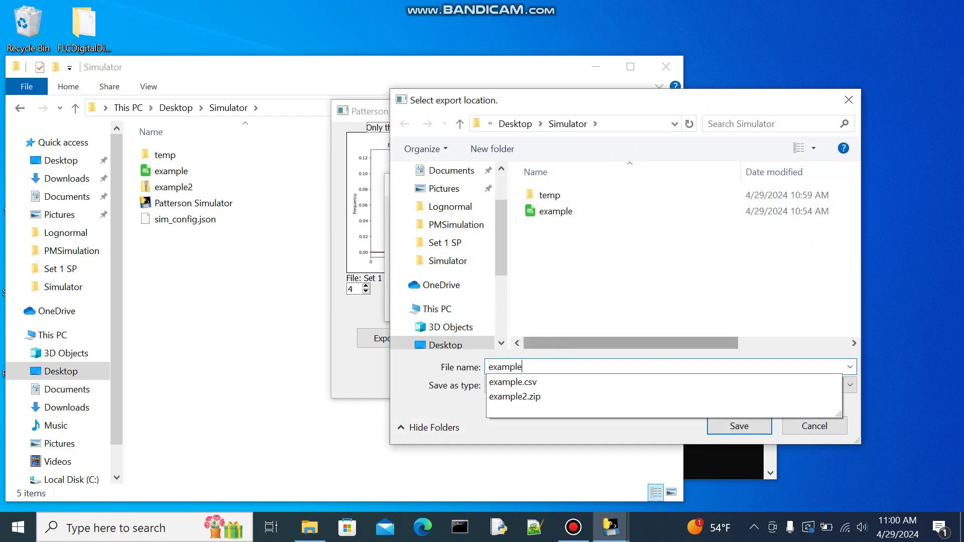
{"action": "type", "text": "e"}
{"action": "left_click", "coordinate": [557, 344]}
{"action": "left_click", "coordinate": [735, 427]}
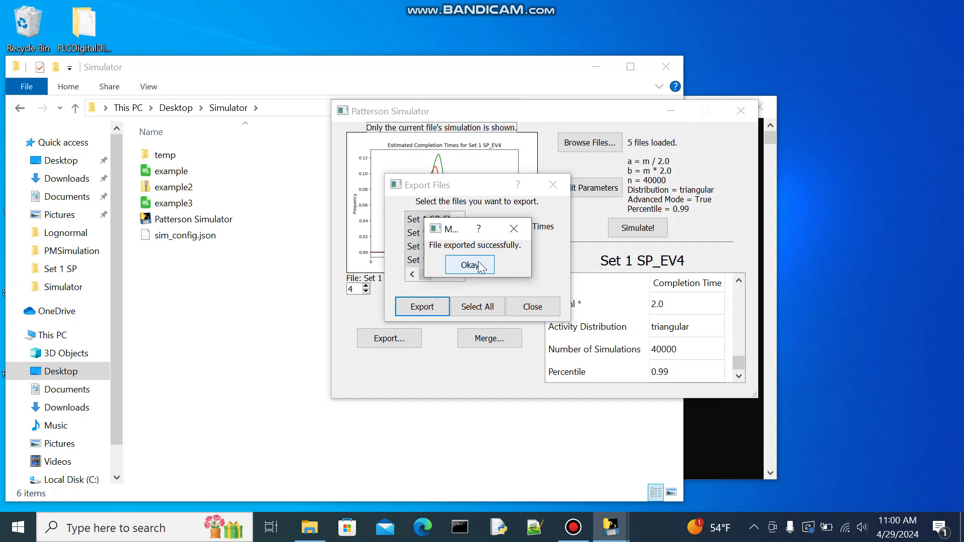
{"action": "left_click", "coordinate": [470, 265]}
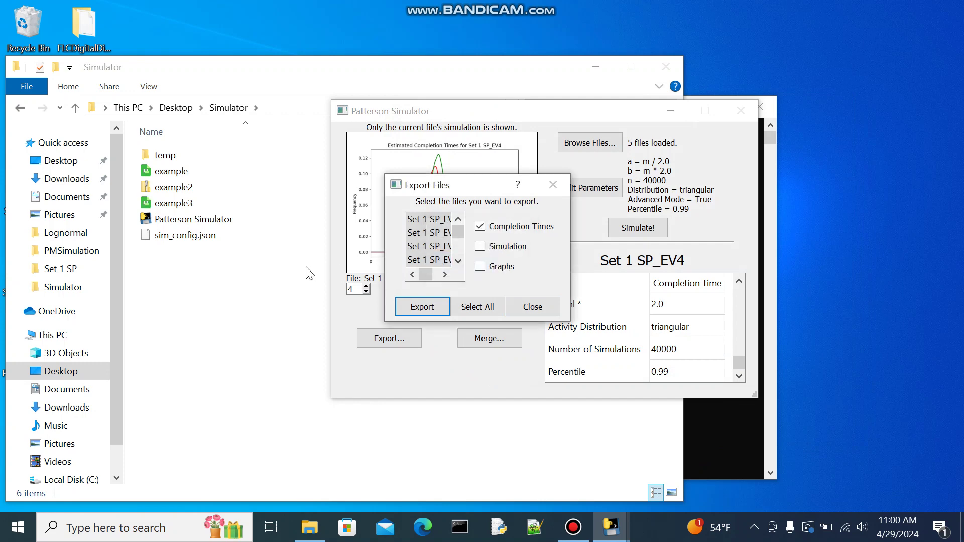
{"action": "left_click", "coordinate": [546, 304]}
Switch to File Explorer and open the example and example3 CSV files in LibreOffice Calc with the default import settings
{"action": "left_click", "coordinate": [224, 275]}
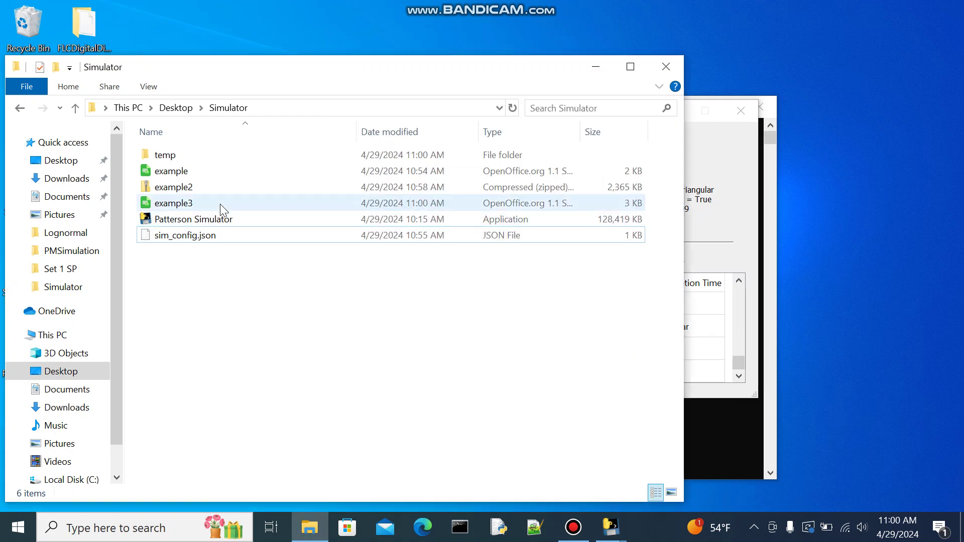
{"action": "double_click", "coordinate": [223, 173]}
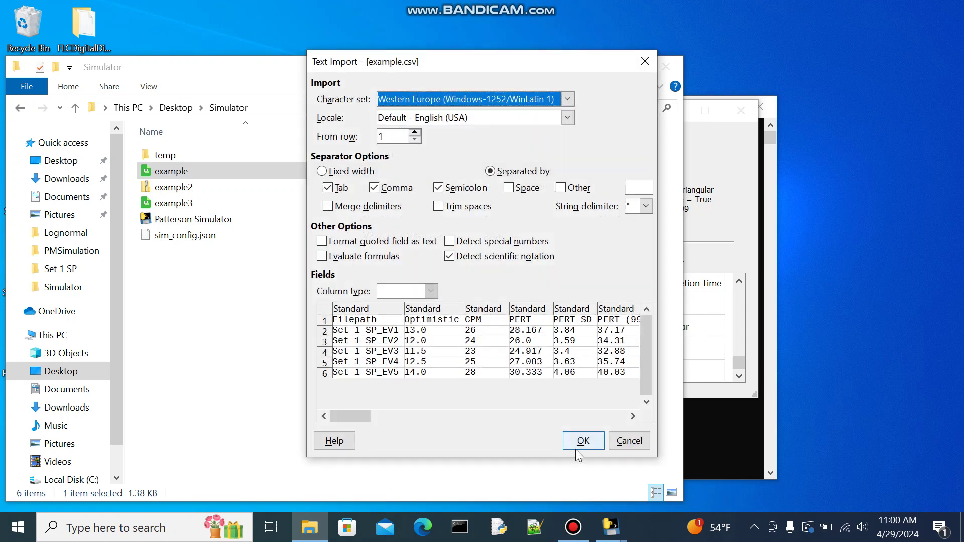
{"action": "left_click", "coordinate": [577, 440]}
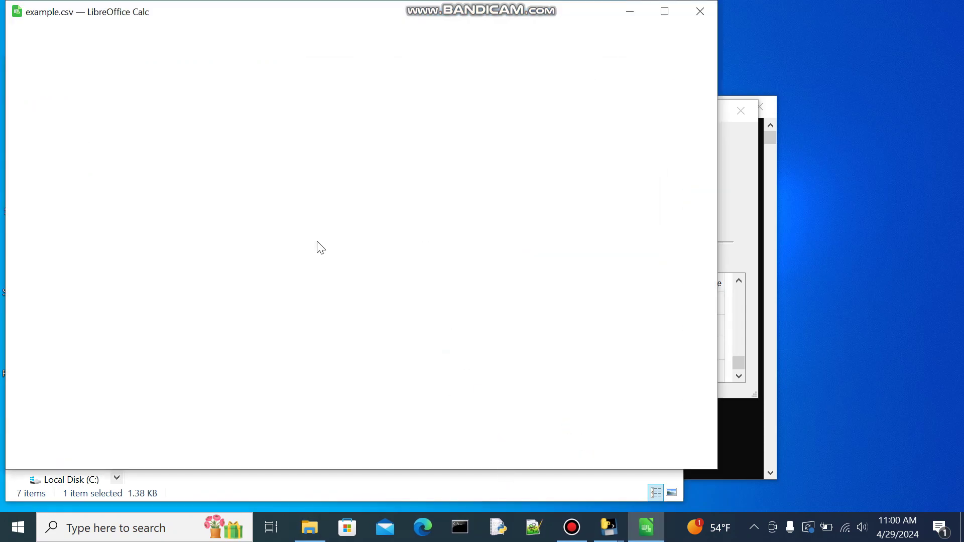
{"action": "left_click", "coordinate": [483, 485]}
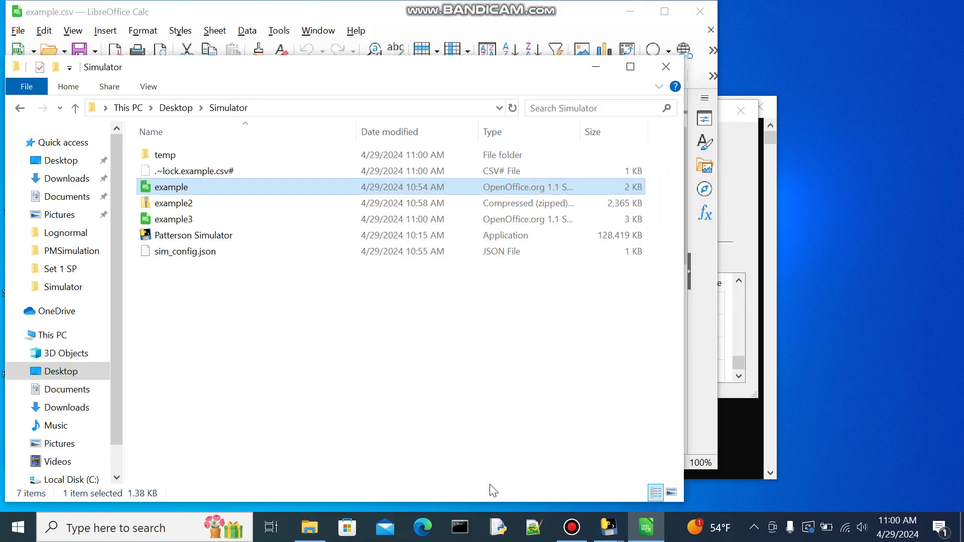
{"action": "left_click", "coordinate": [337, 217]}
{"action": "double_click", "coordinate": [337, 217]}
{"action": "left_click", "coordinate": [577, 439]}
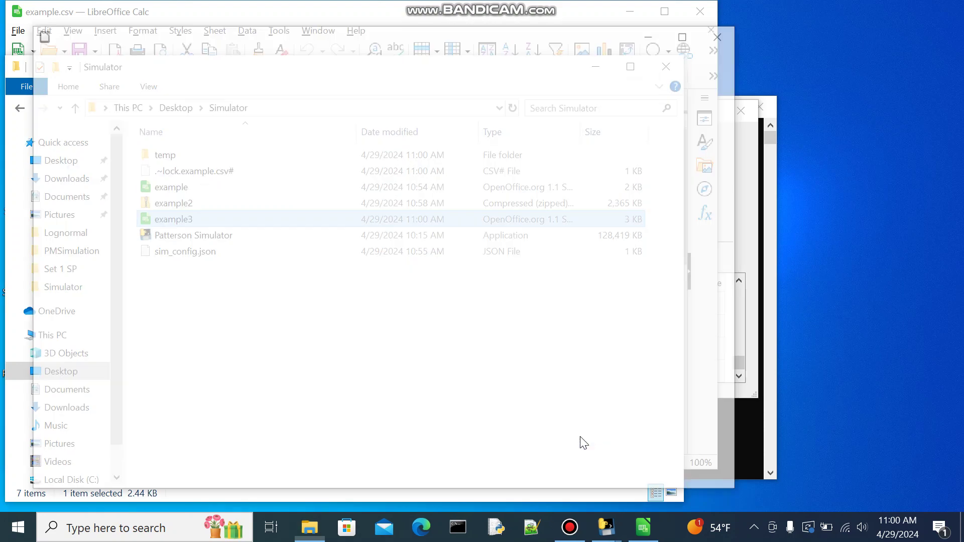
Compare the rows of example.csv with those of example3.csv through to its last columns, and close both spreadsheets
{"action": "mouse_move", "coordinate": [644, 527]}
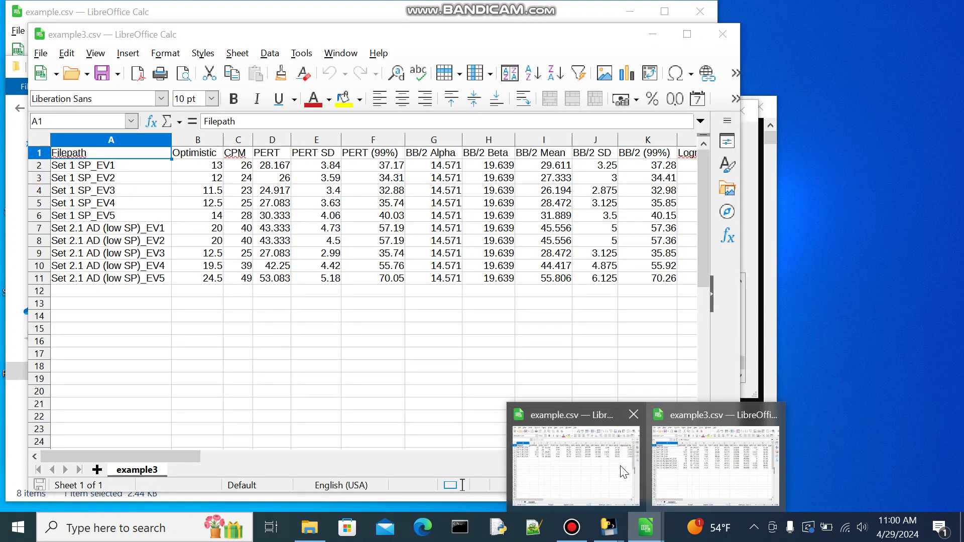
{"action": "left_click", "coordinate": [626, 467]}
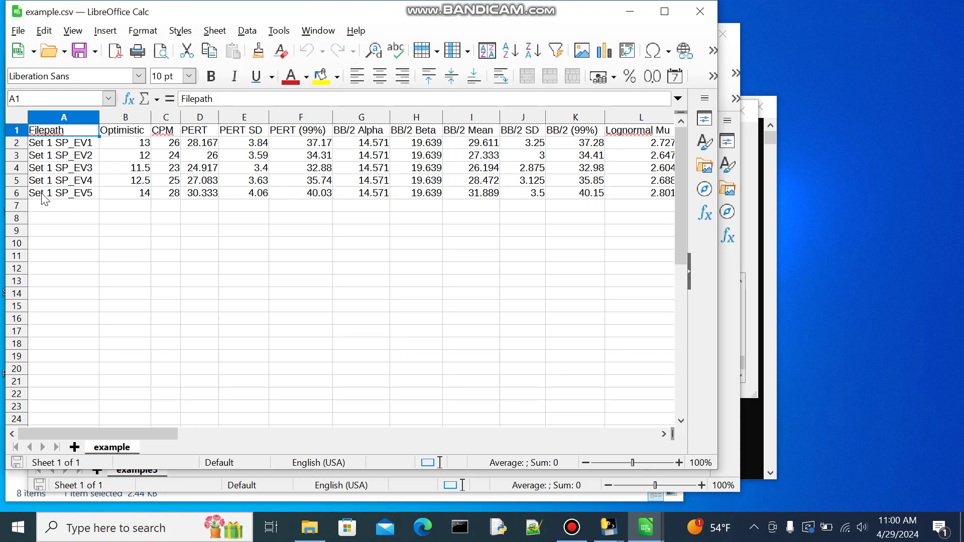
{"action": "left_click", "coordinate": [724, 447]}
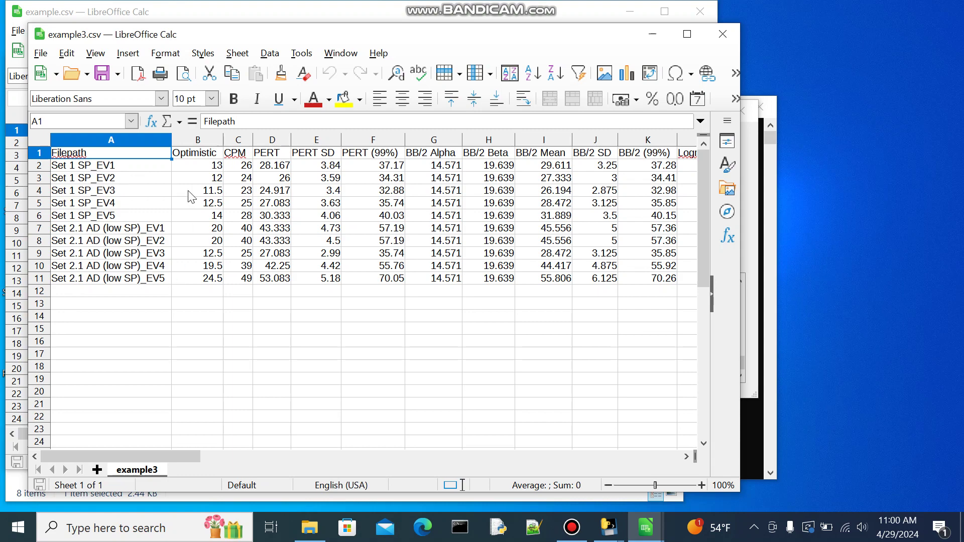
{"action": "left_click_drag", "start_coordinate": [188, 452], "coordinate": [628, 472]}
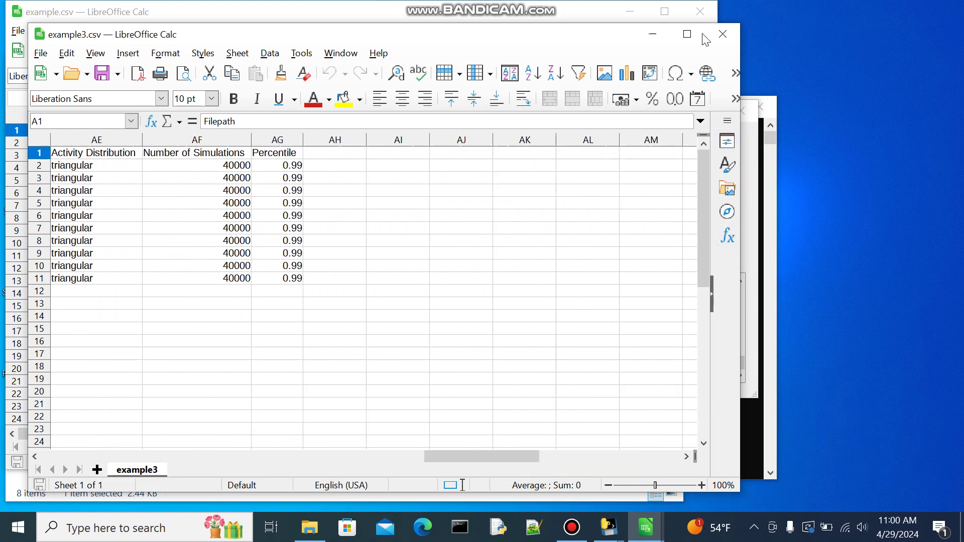
{"action": "left_click", "coordinate": [719, 32]}
{"action": "left_click", "coordinate": [700, 11]}
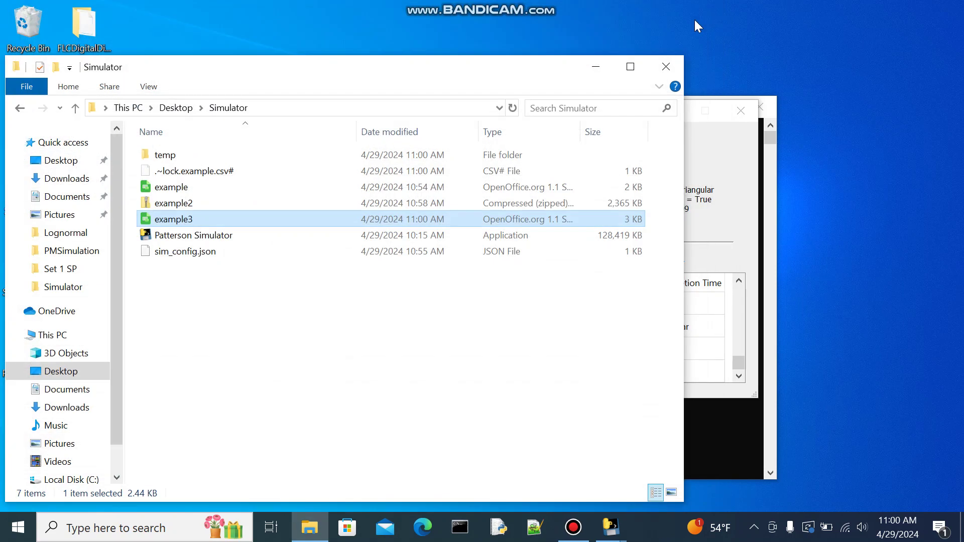
Extract the example2 zip file into an example2 folder inside the Simulator folder
{"action": "left_click", "coordinate": [289, 189]}
{"action": "right_click", "coordinate": [286, 191]}
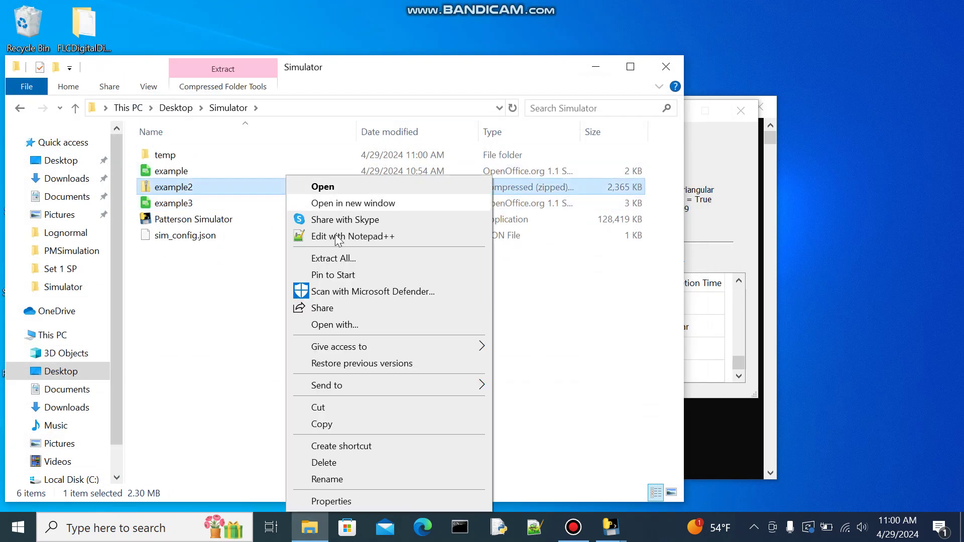
{"action": "left_click", "coordinate": [364, 269]}
{"action": "left_click", "coordinate": [605, 418]}
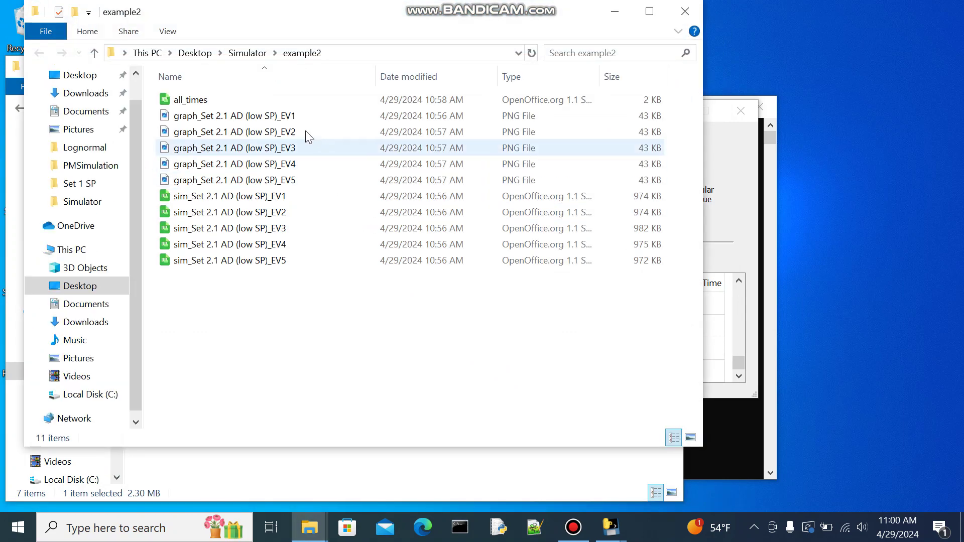
Open the all_times CSV from the extracted example2 folder in LibreOffice Calc with the default import settings
{"action": "left_click", "coordinate": [291, 96]}
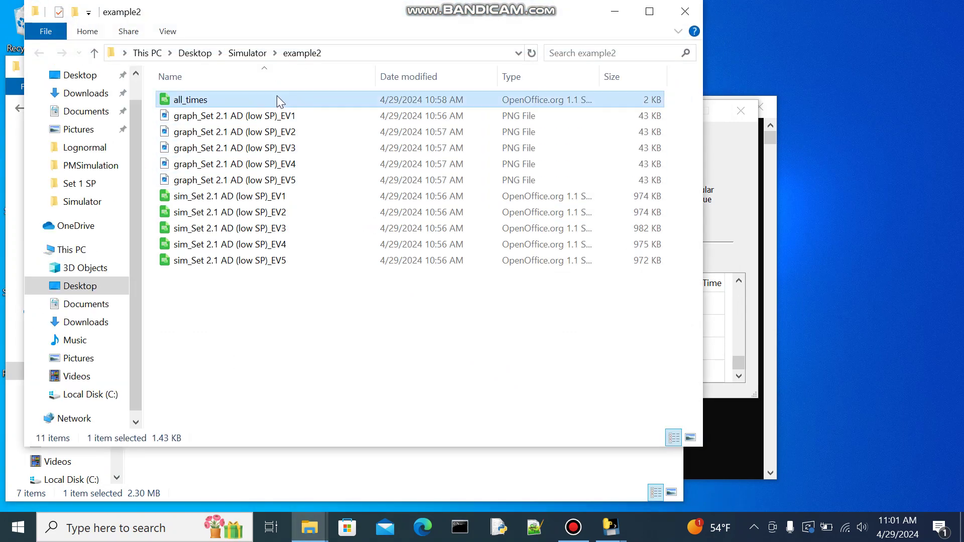
{"action": "right_click", "coordinate": [277, 97]}
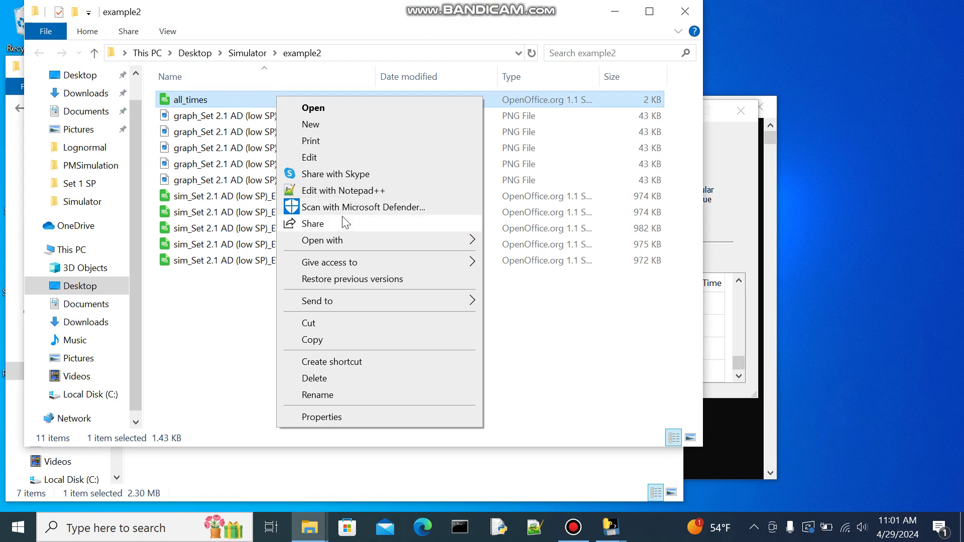
{"action": "left_click", "coordinate": [241, 95]}
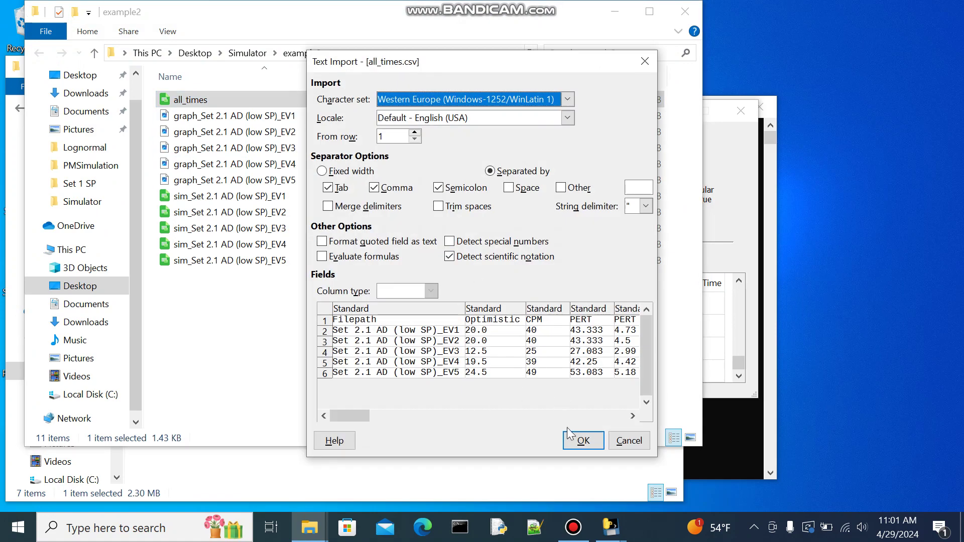
{"action": "left_click", "coordinate": [578, 440]}
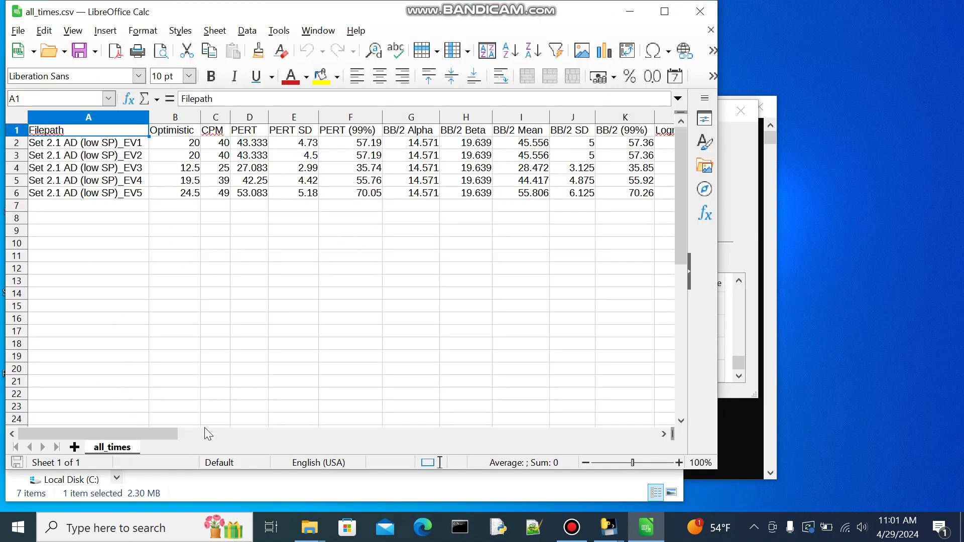
Check the simulation columns of the all_times spreadsheet and close it, and view and close the graph_Set 2.1 AD (low SP)_EV1 image
{"action": "left_click_drag", "start_coordinate": [162, 433], "coordinate": [375, 435]}
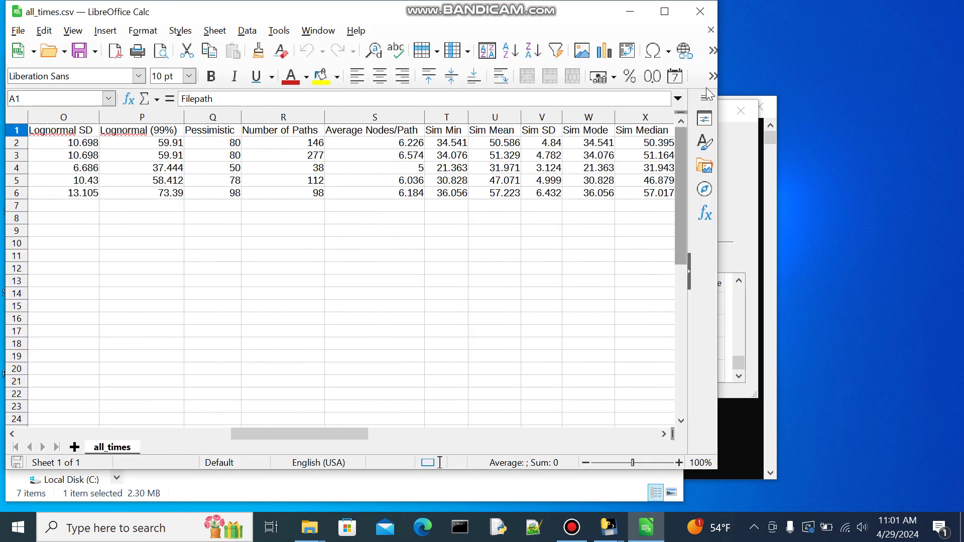
{"action": "left_click", "coordinate": [701, 11]}
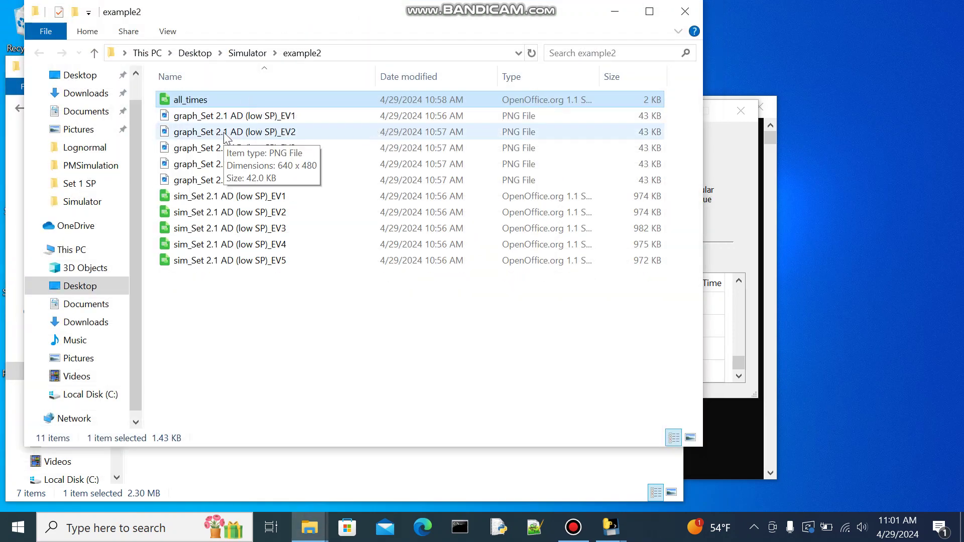
{"action": "left_click", "coordinate": [224, 133]}
{"action": "double_click", "coordinate": [226, 116]}
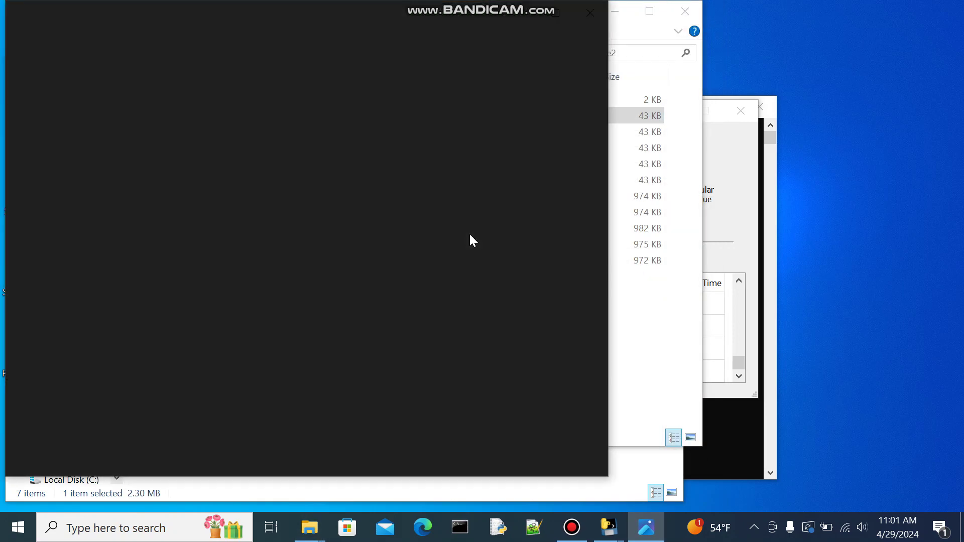
{"action": "left_click", "coordinate": [589, 11]}
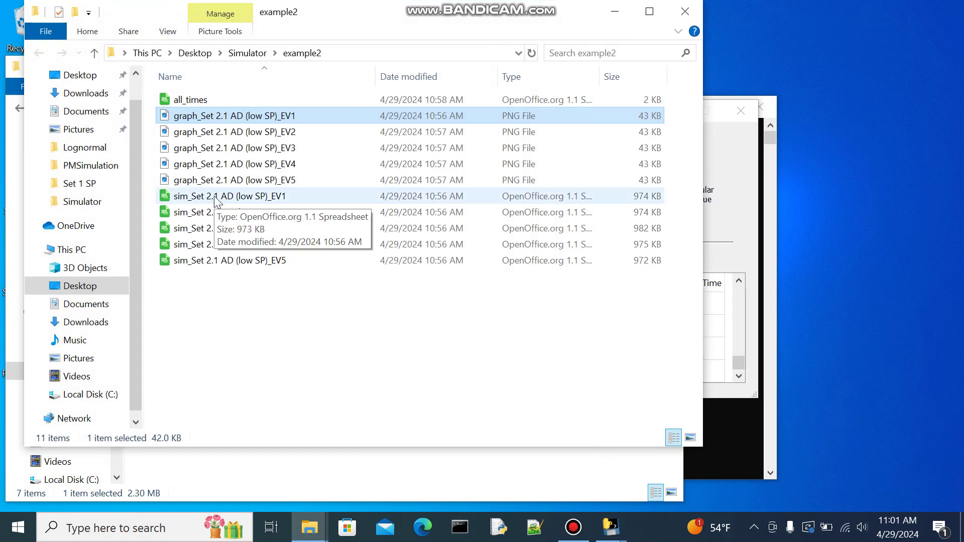
Open the sim_Set 2.1 AD (low SP)_EV1 CSV from the example2 folder in LibreOffice Calc with the default import settings
{"action": "left_click", "coordinate": [215, 199]}
{"action": "double_click", "coordinate": [214, 196]}
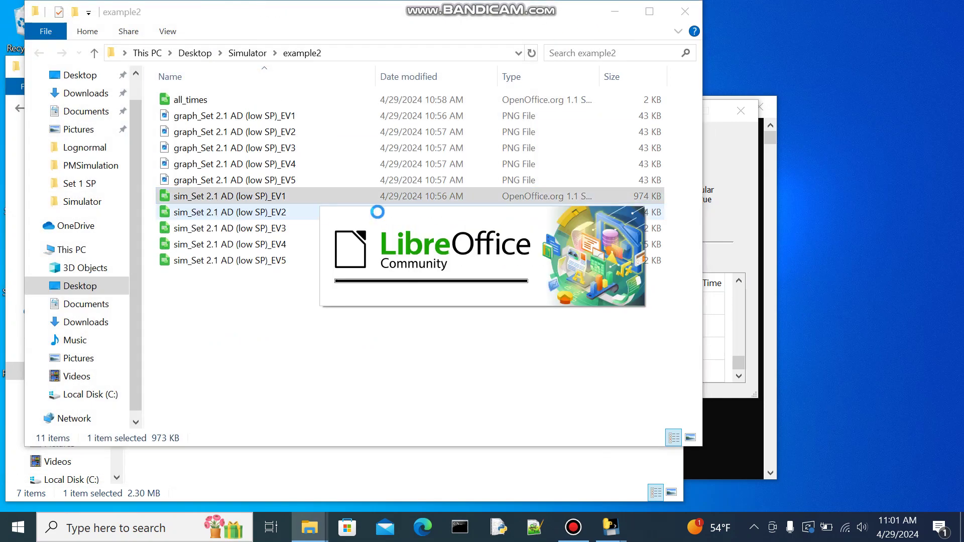
{"action": "scroll", "coordinate": [413, 345], "scroll_direction": "down", "scroll_amount": 5}
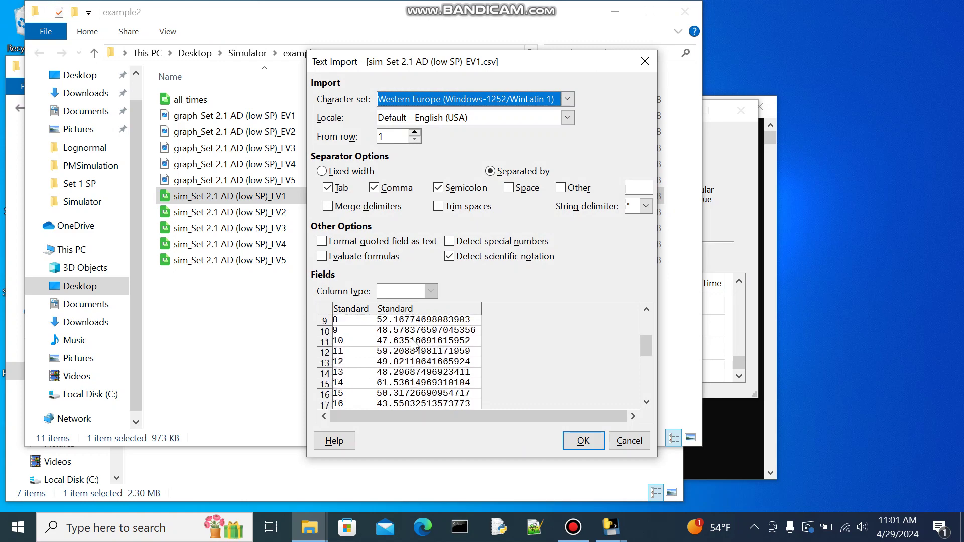
{"action": "left_click", "coordinate": [585, 441]}
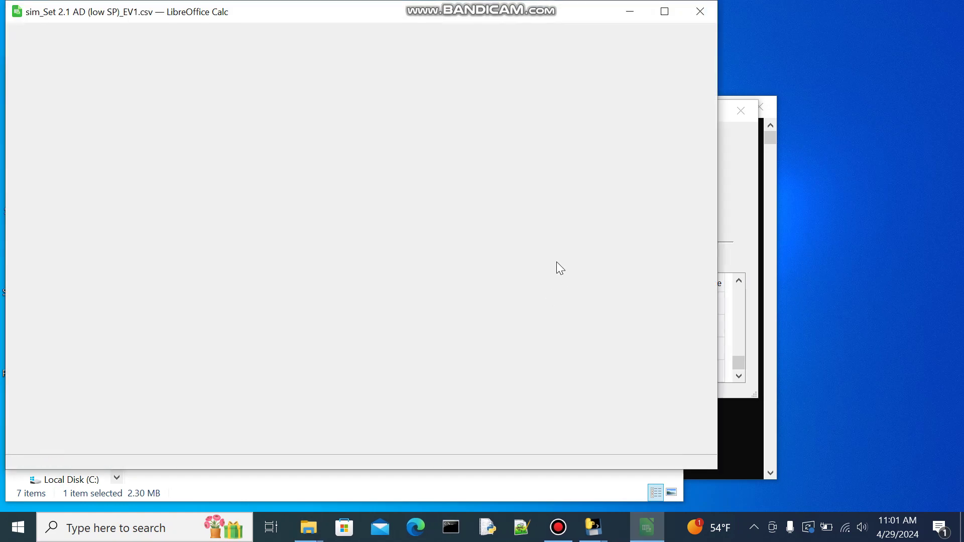
Look through the simulated completion times down to beyond row 21150 and close the spreadsheet
{"action": "scroll", "coordinate": [681, 128], "scroll_direction": "down", "scroll_amount": 2}
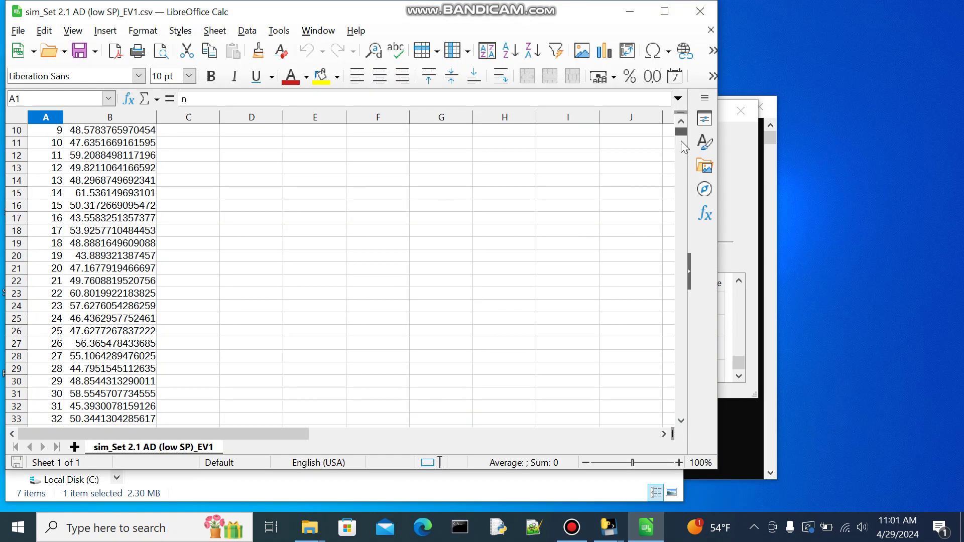
{"action": "left_click_drag", "start_coordinate": [681, 142], "coordinate": [689, 278]}
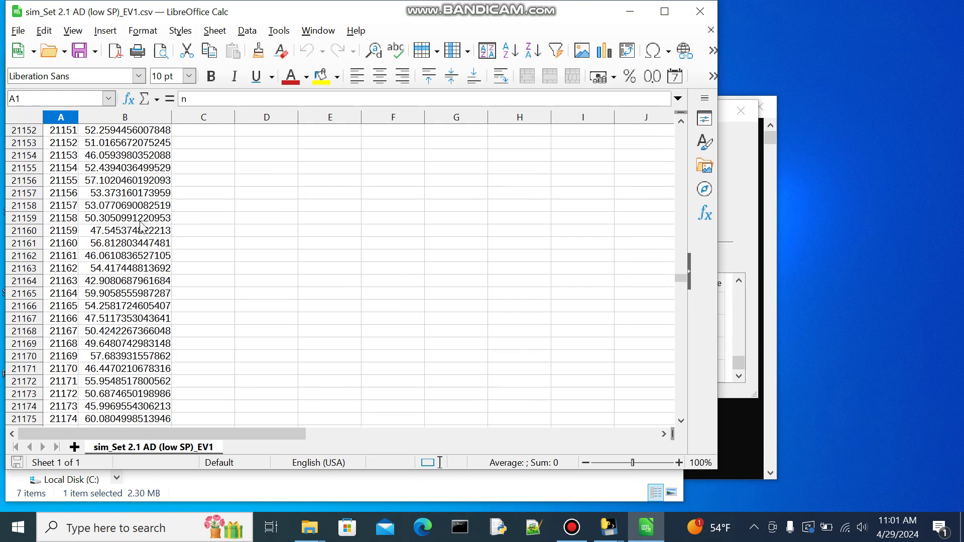
{"action": "left_click", "coordinate": [702, 8]}
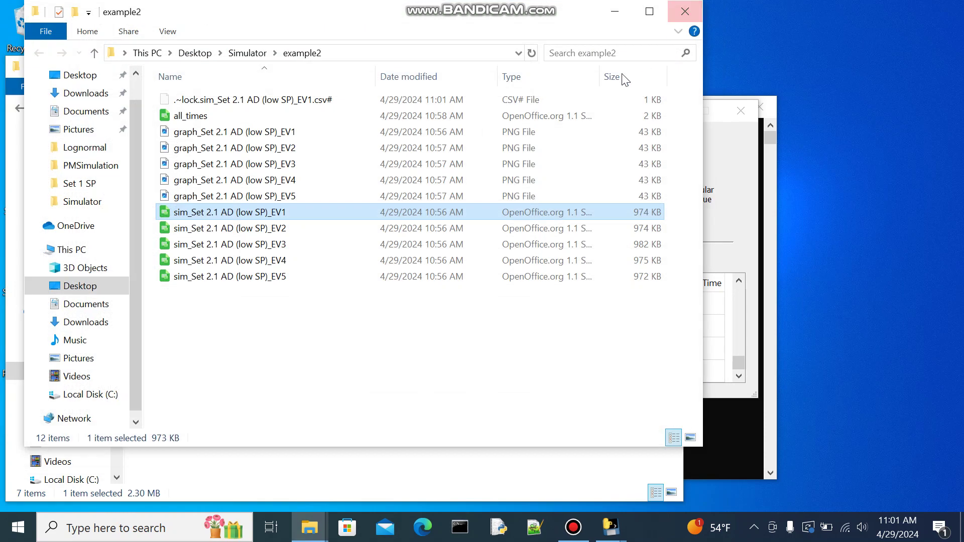
Return to the Simulator folder and open its temp folder to view the files stored there
{"action": "left_click", "coordinate": [247, 53]}
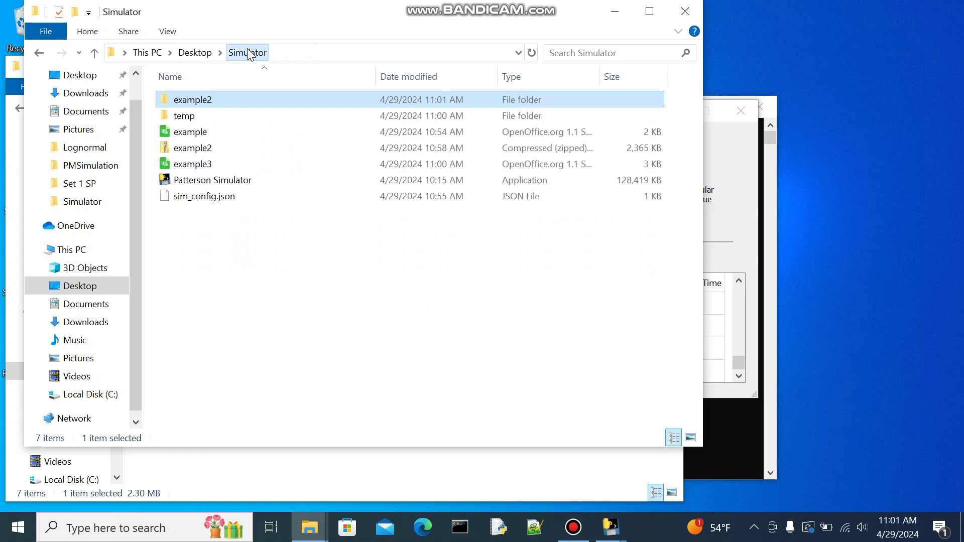
{"action": "left_click", "coordinate": [281, 232]}
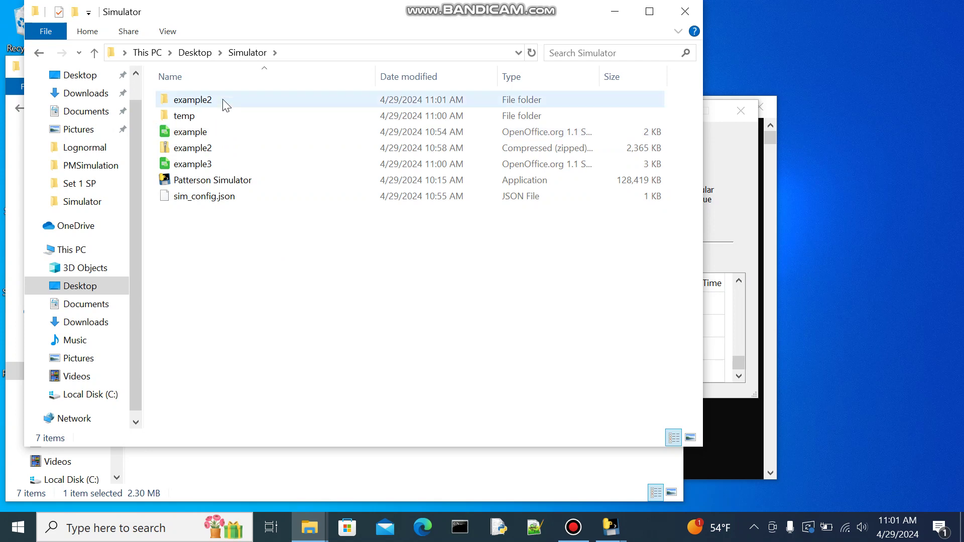
{"action": "double_click", "coordinate": [194, 119]}
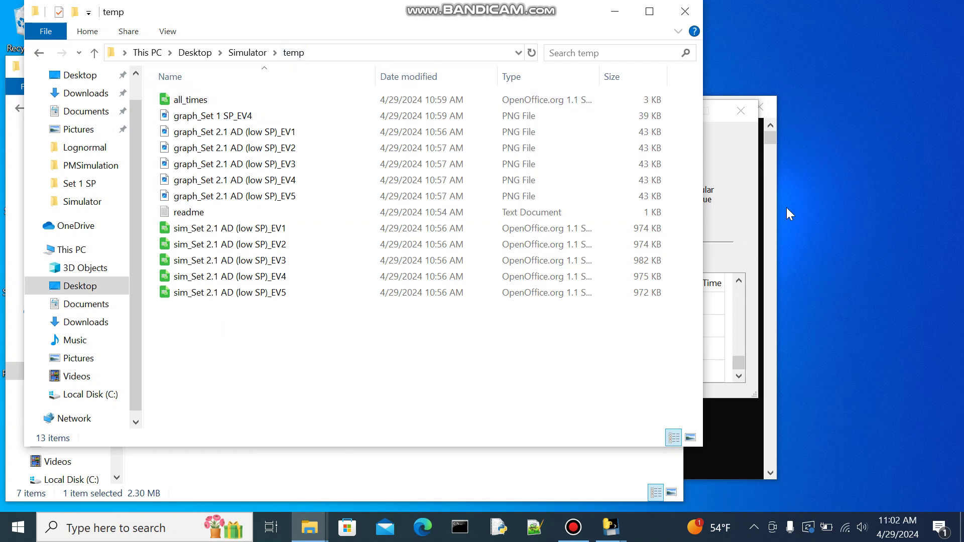
Switch between Patterson Simulator and File Explorer to review the loaded simulation alongside the Simulator folder, and reopen the temp folder
{"action": "left_click", "coordinate": [714, 182]}
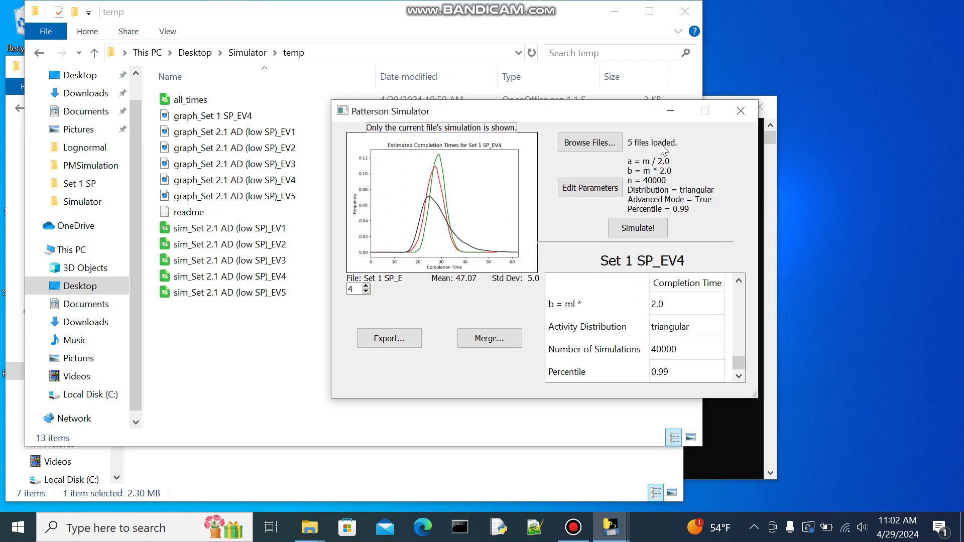
{"action": "left_click", "coordinate": [245, 340]}
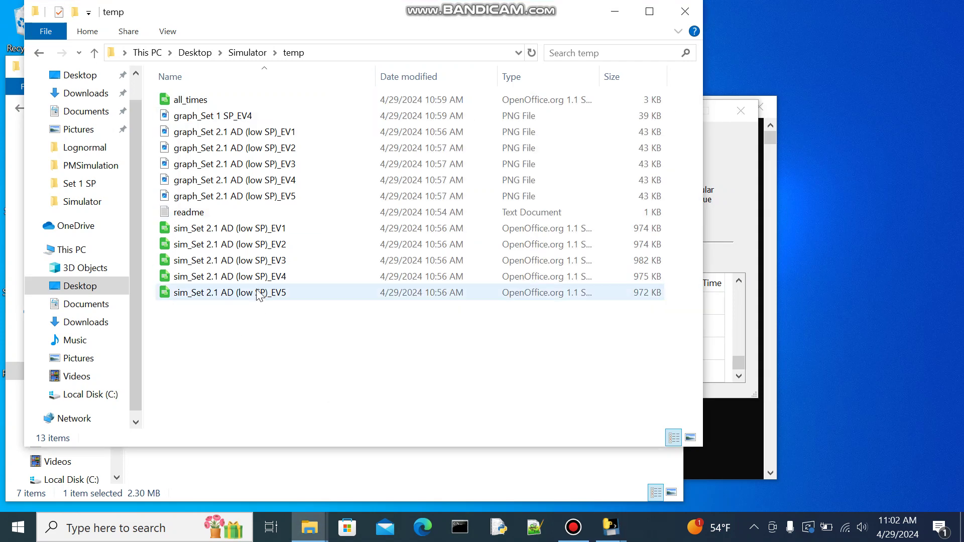
{"action": "left_click", "coordinate": [257, 59]}
{"action": "left_click", "coordinate": [746, 155]}
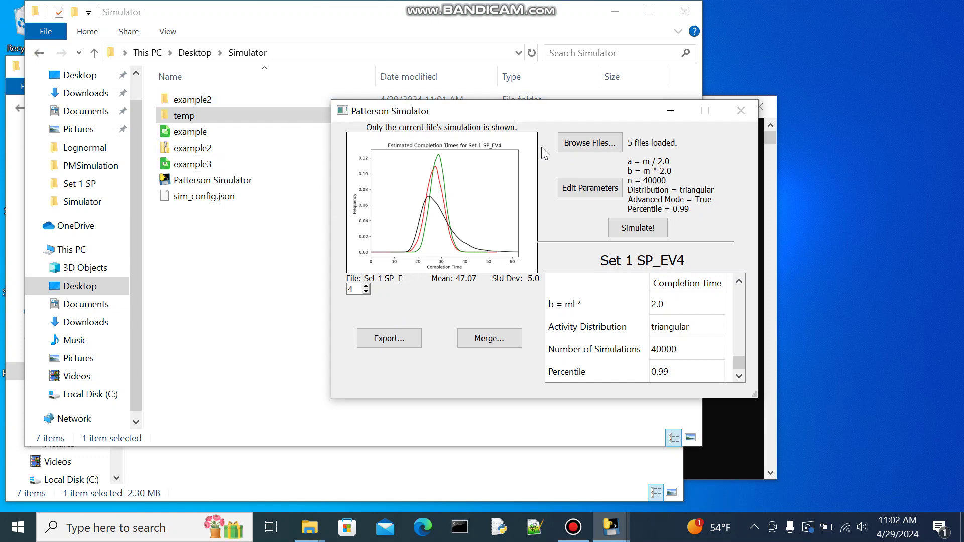
{"action": "left_click", "coordinate": [267, 238]}
{"action": "double_click", "coordinate": [348, 116]}
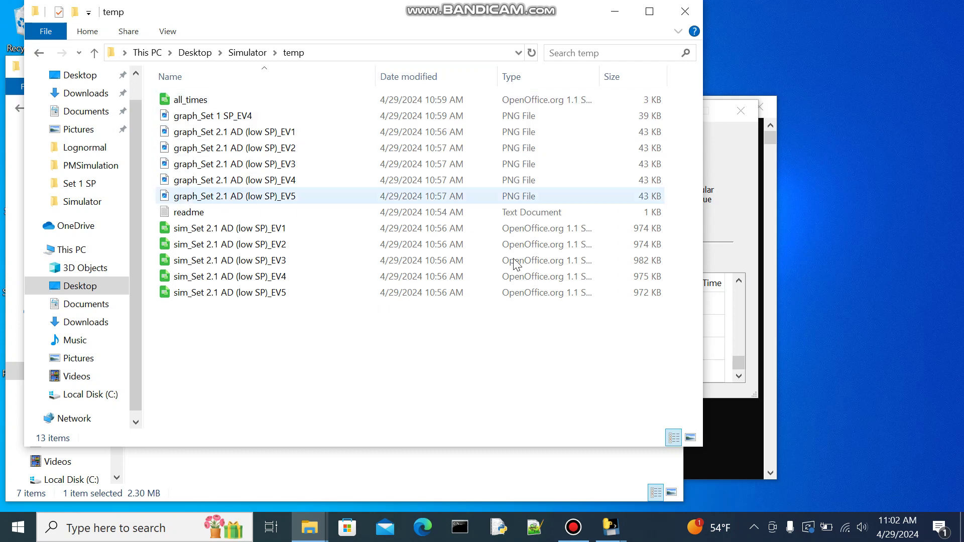
{"action": "left_click", "coordinate": [580, 503]}
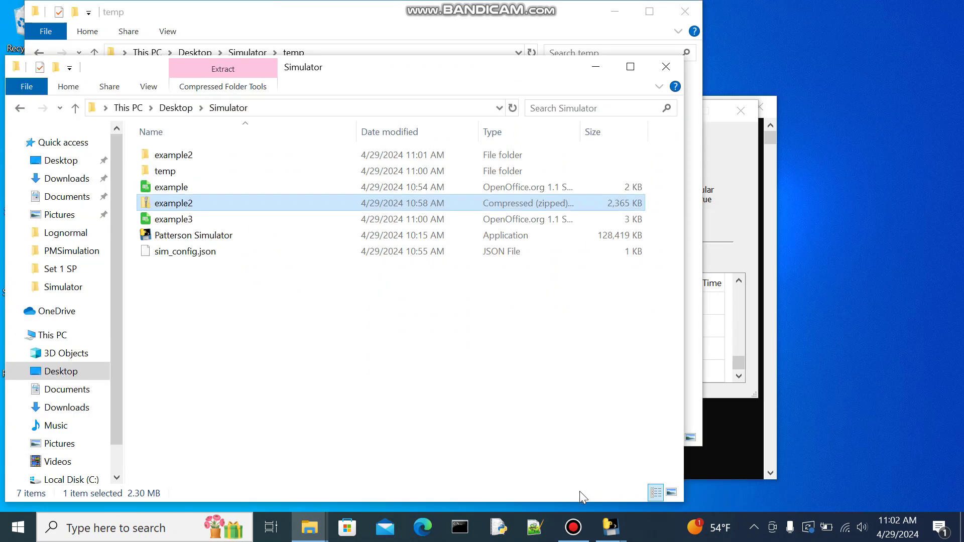
{"action": "left_click", "coordinate": [585, 518]}
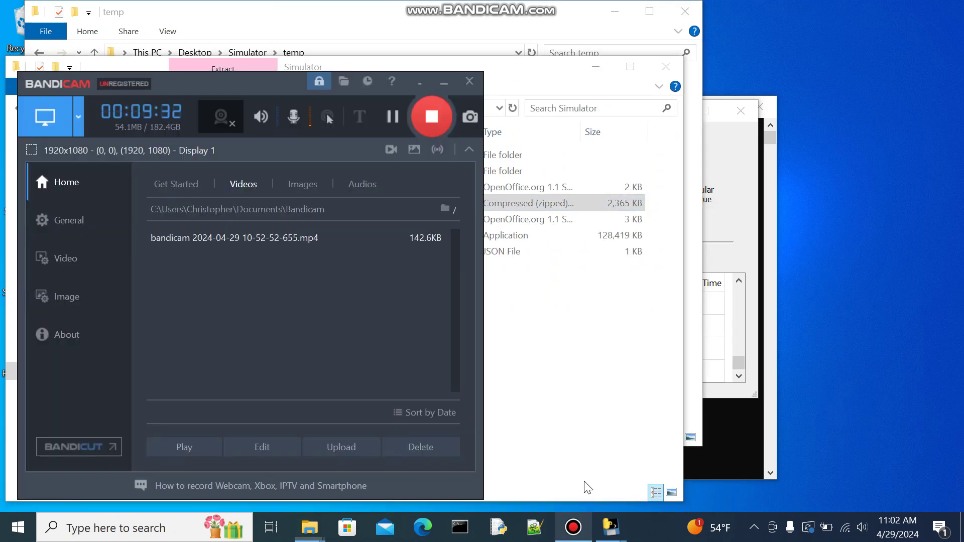